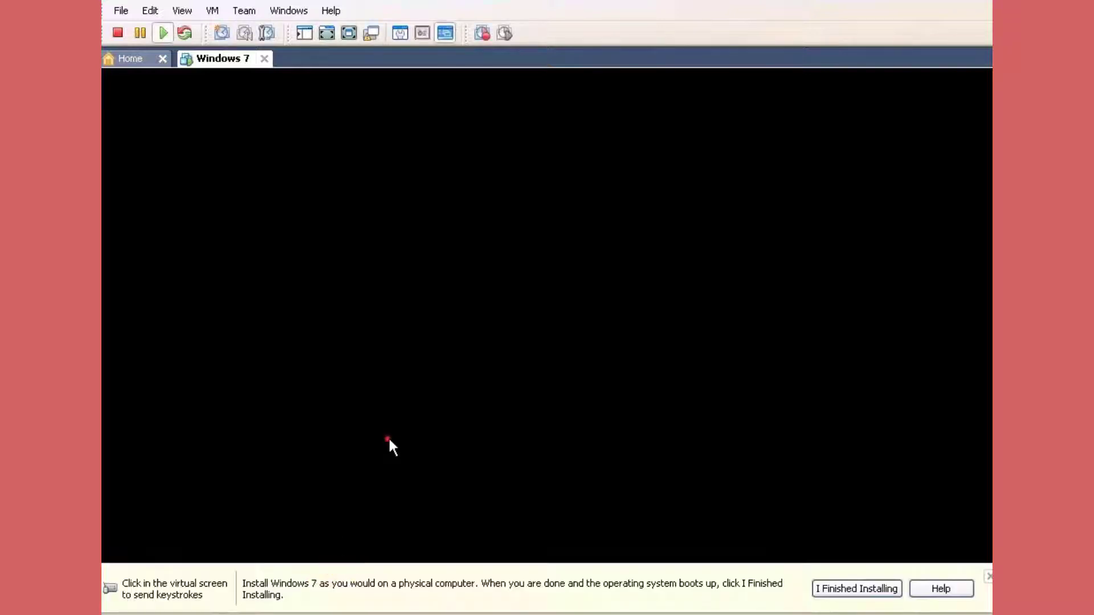
Step: Enter the virtual machine's BIOS setup during startup and dismiss the Windows 7 installation reminder
click(562, 294)
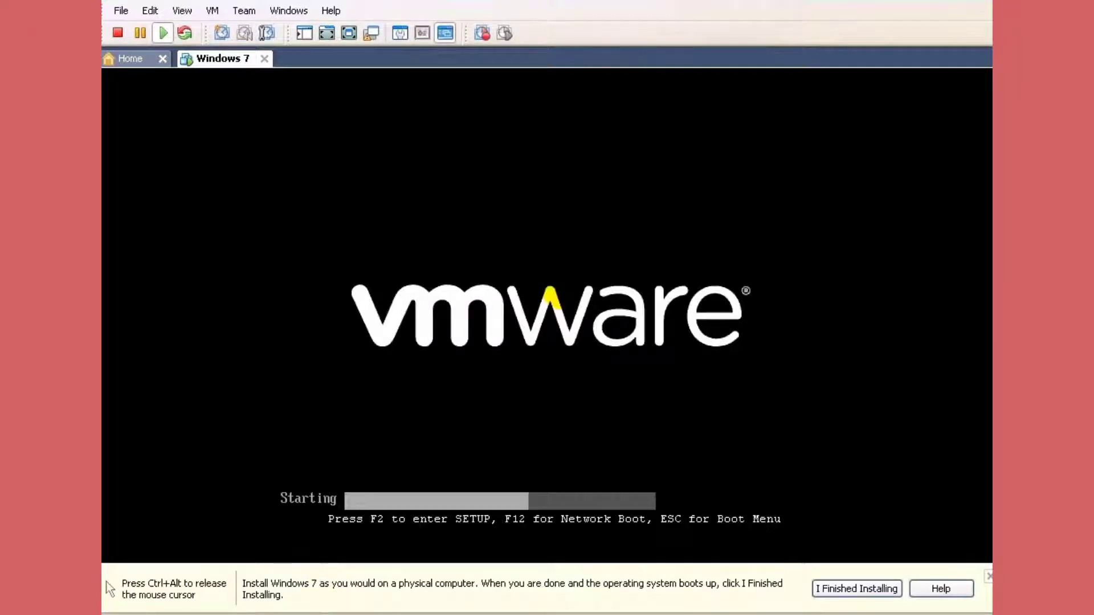
key(F2)
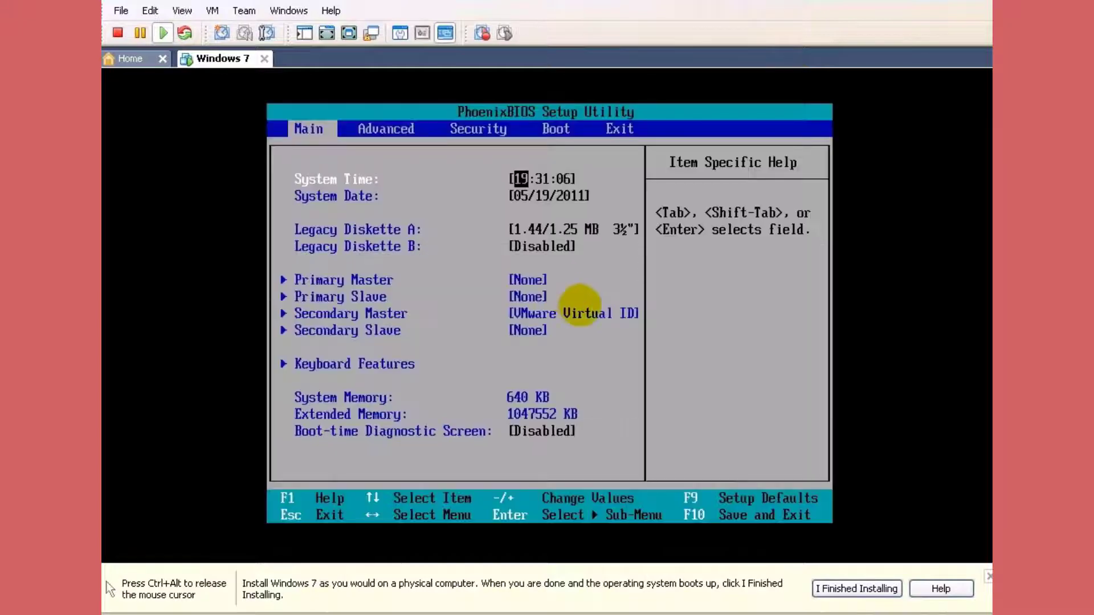
key(ctrl+alt)
click(988, 576)
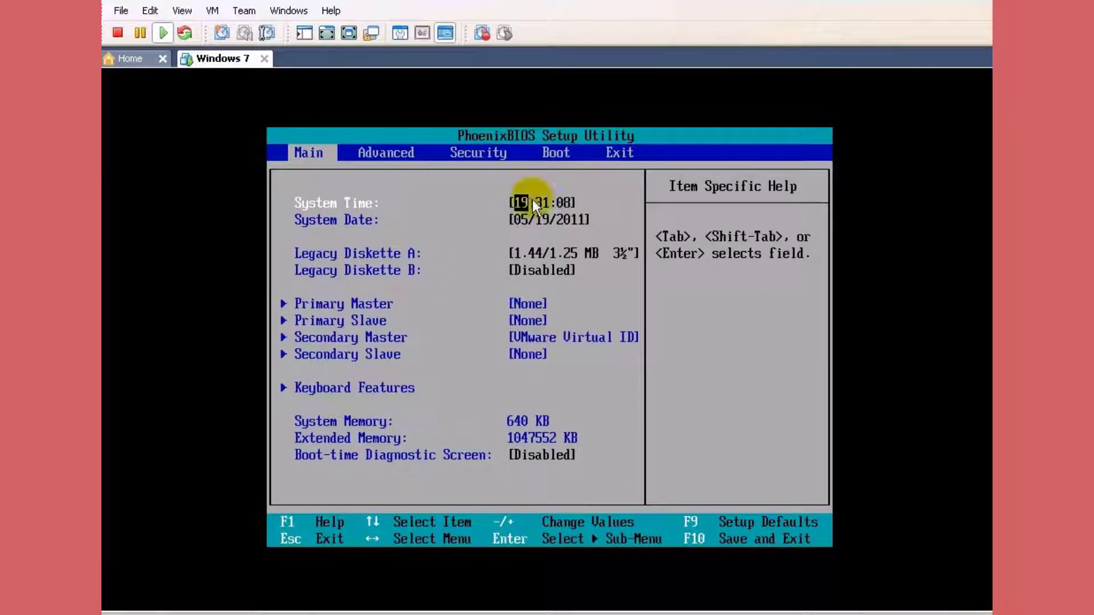
Step: Set Legacy Diskette A to Disabled in the main BIOS settings
click(458, 206)
key(Down)
key(Down)
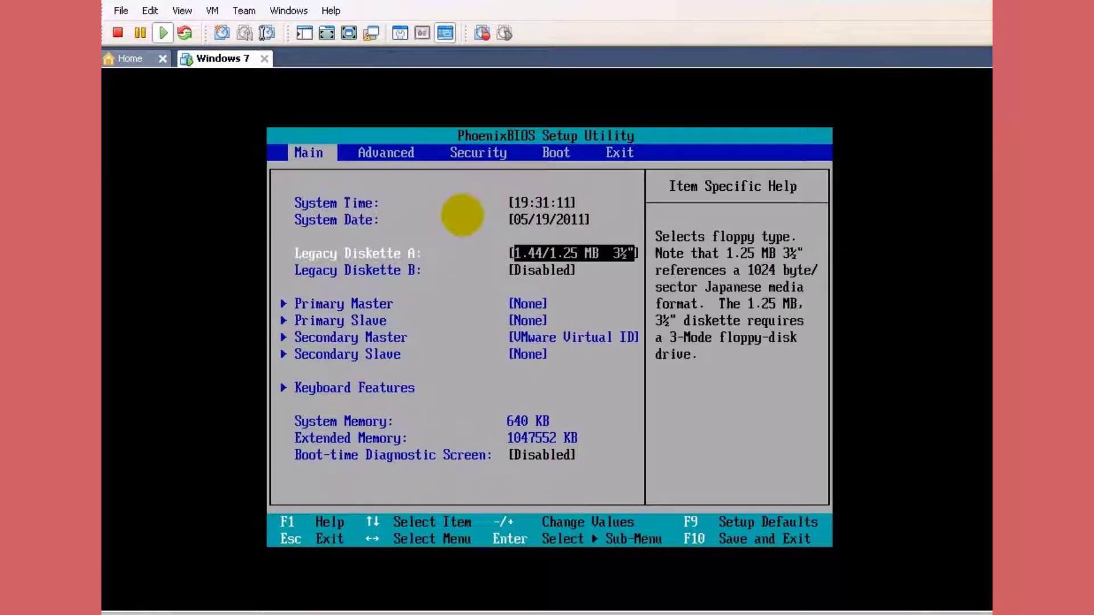
key(Return)
key(Up)
key(Up)
key(Up)
key(Up)
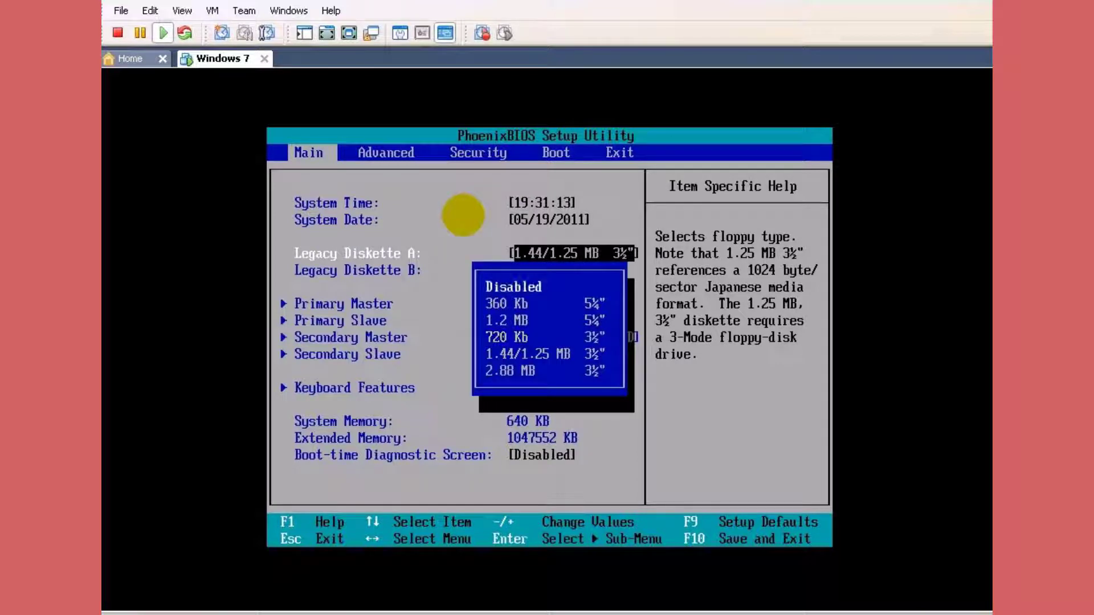
key(Return)
Step: Move CD-ROM Drive to first place in the BIOS boot order
key(Right)
key(Right)
key(Right)
key(Down)
key(Down)
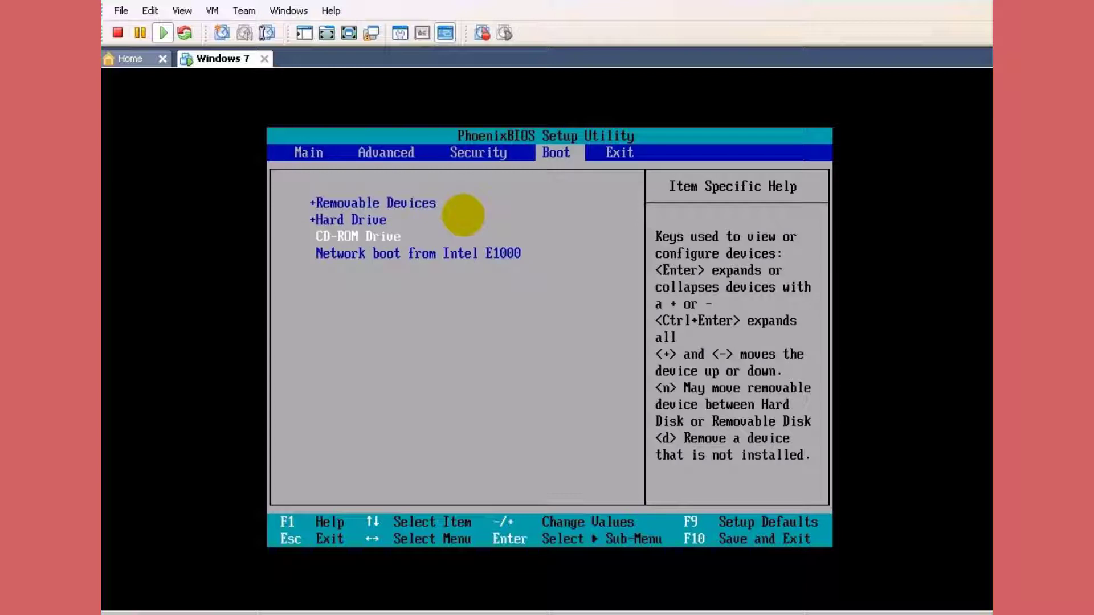
key(plus)
key(plus)
Step: Move Hard Drive above Removable Devices in the boot order, directly below CD-ROM Drive
key(Down)
key(Down)
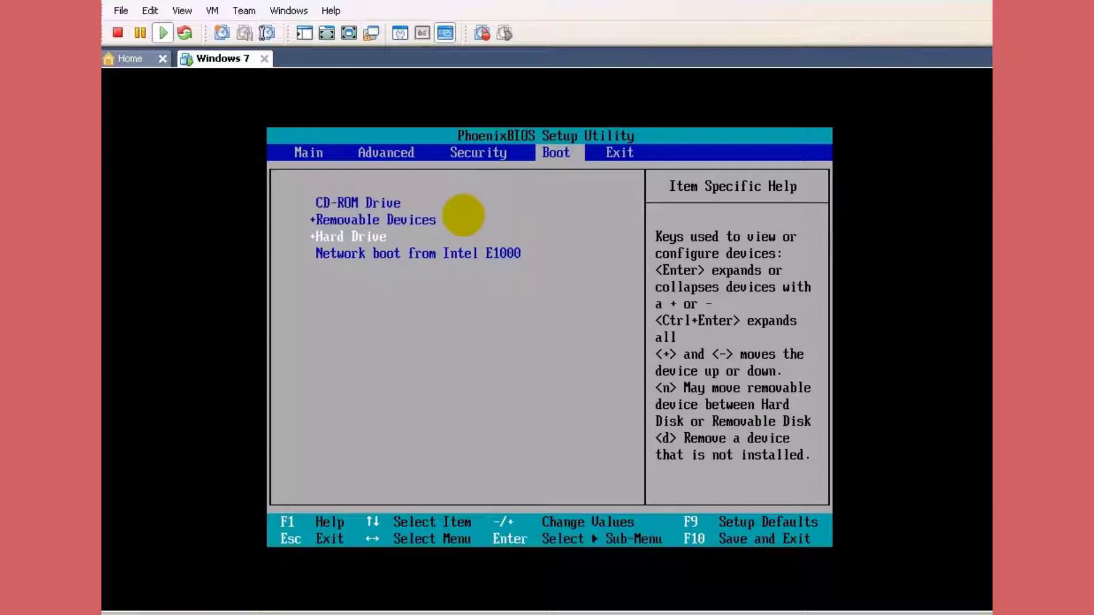
key(plus)
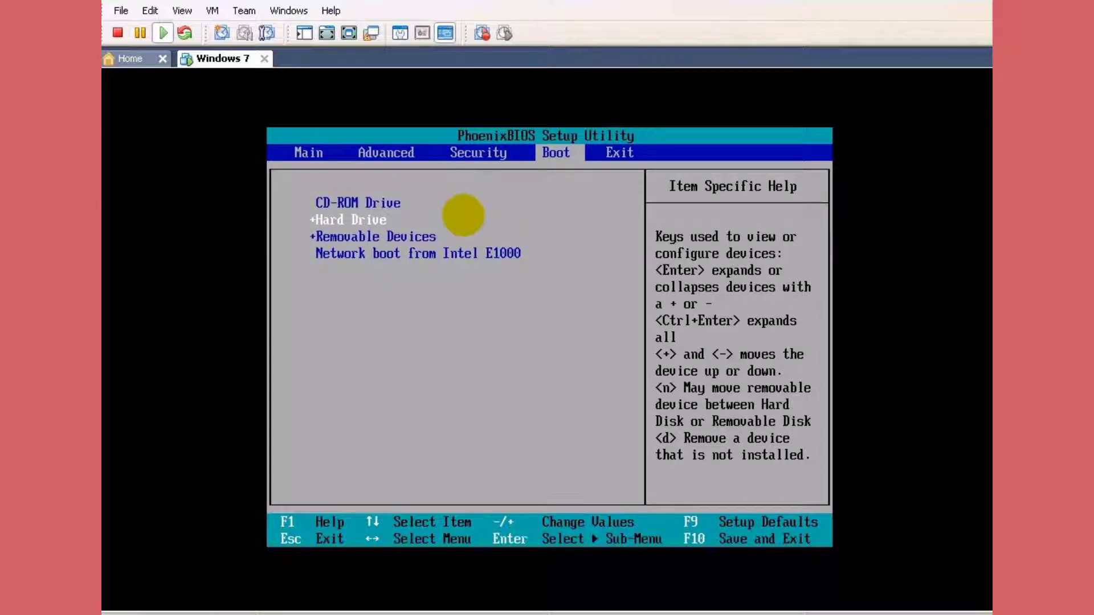
key(Up)
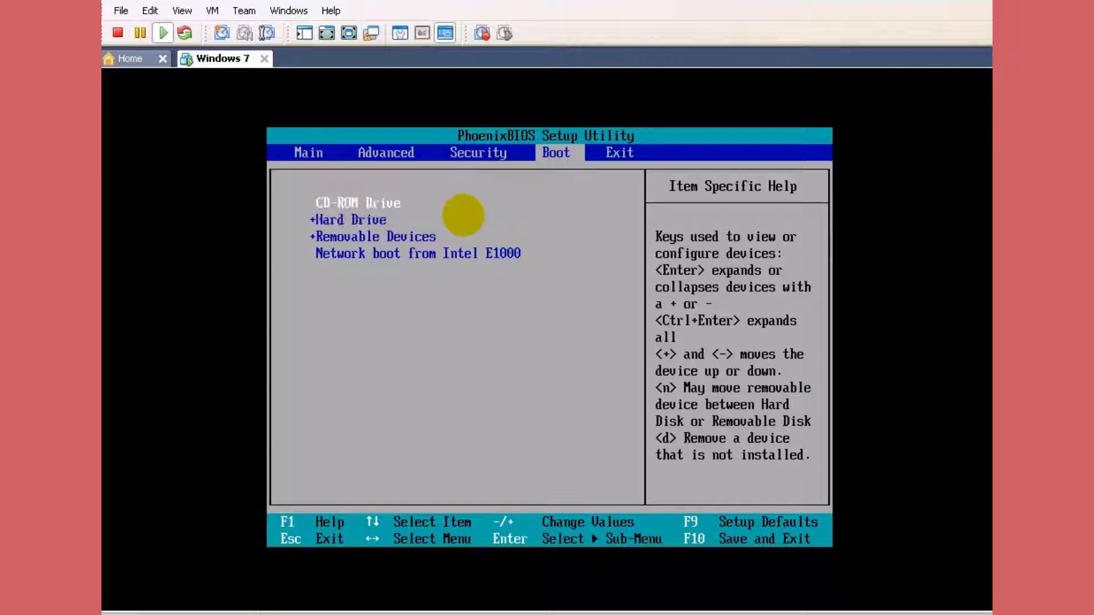
key(Down)
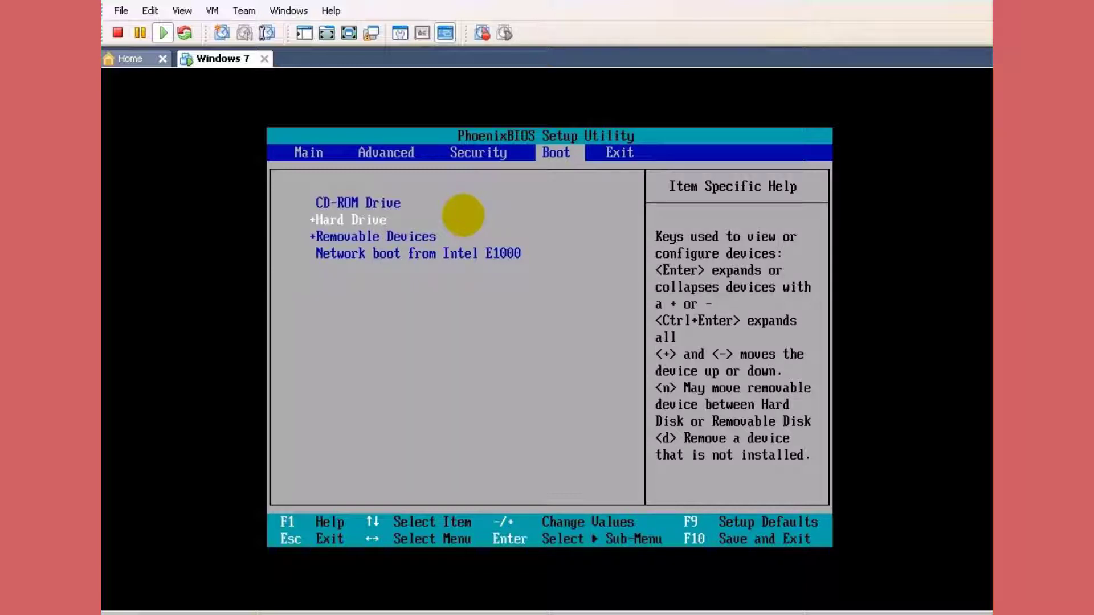
key(Up)
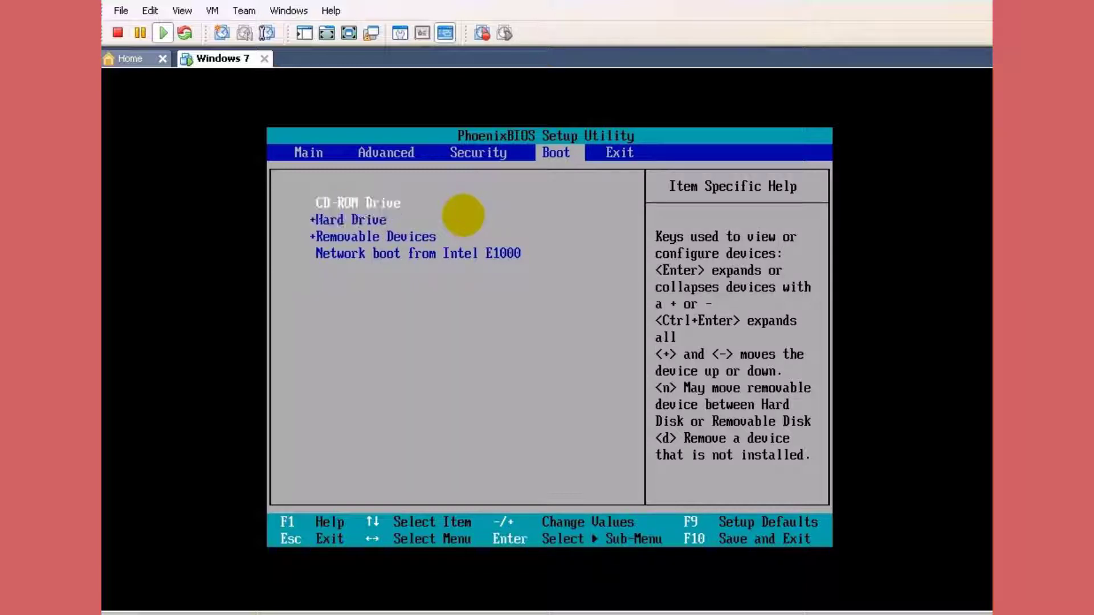
Step: Exit the BIOS setup saving the configuration changes
key(Right)
key(Return)
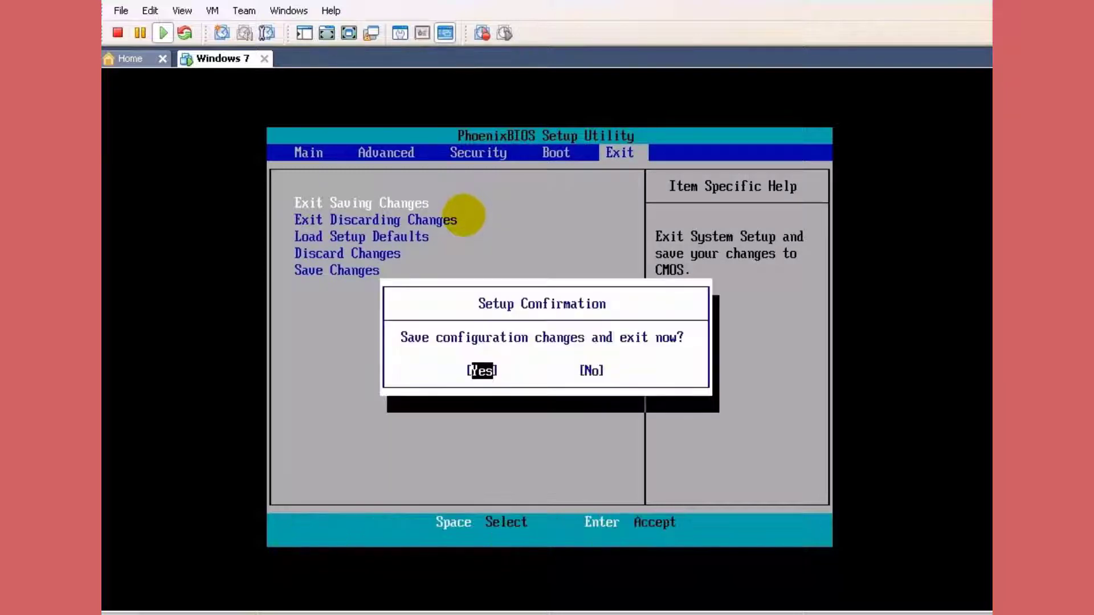
key(Return)
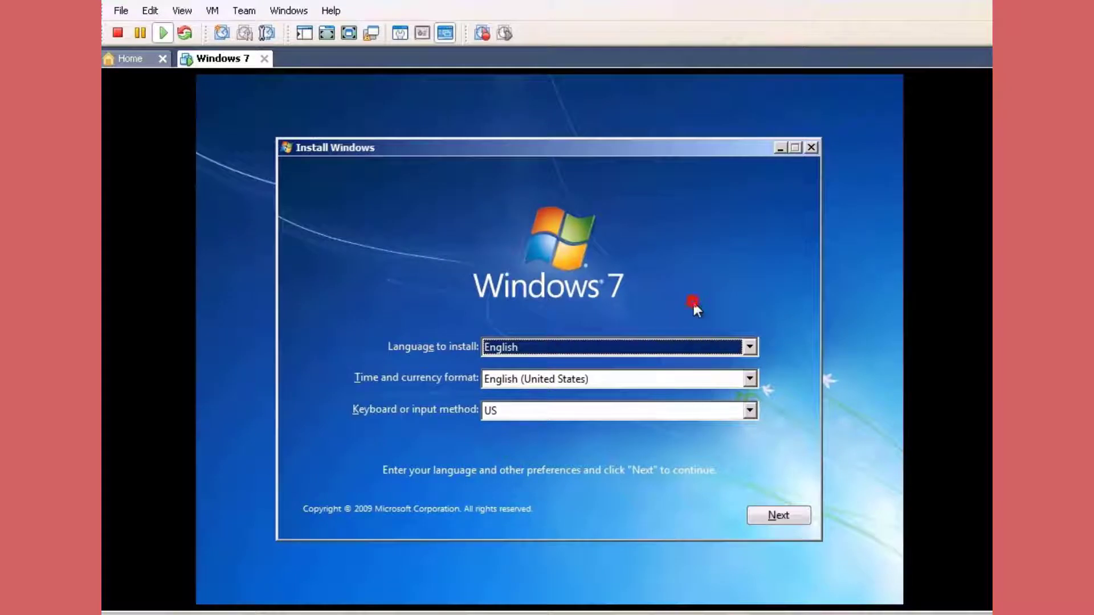
Step: Set the Windows 7 setup keyboard or input method to United States-International and proceed
click(750, 411)
click(751, 427)
click(751, 428)
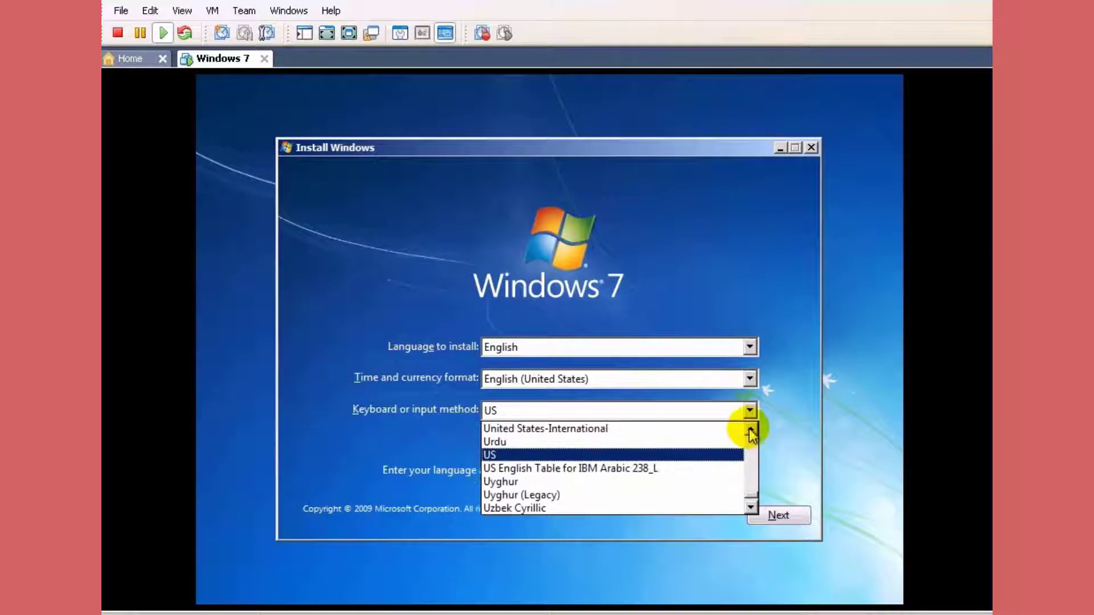
scroll(601, 434, up, 1)
click(598, 440)
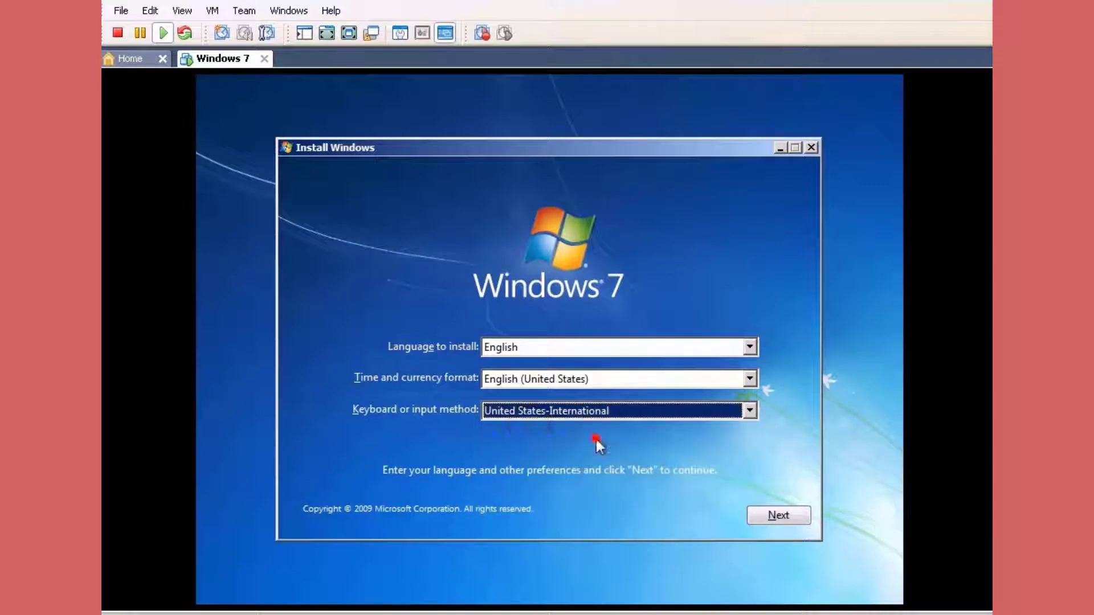
click(777, 514)
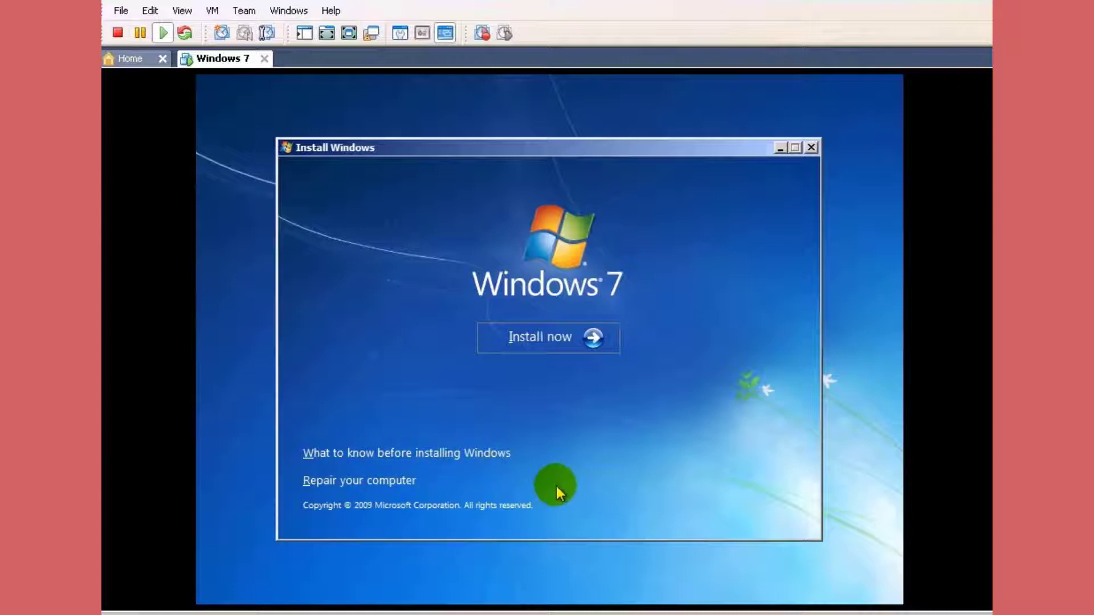
Step: Start the Windows installation and choose the Windows 7 Ultimate x86 edition
click(555, 340)
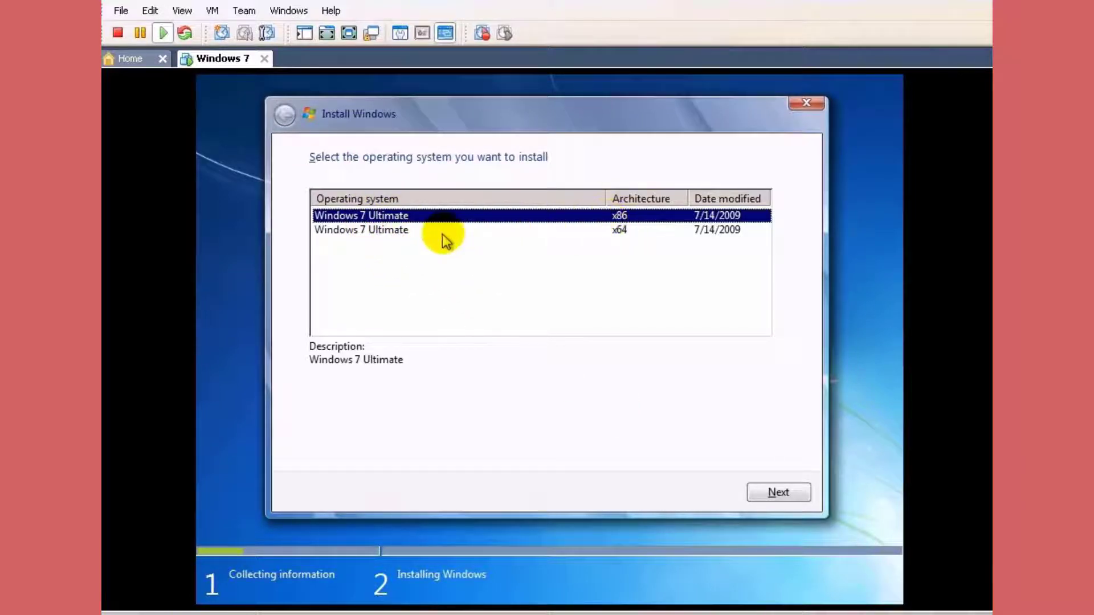
click(407, 231)
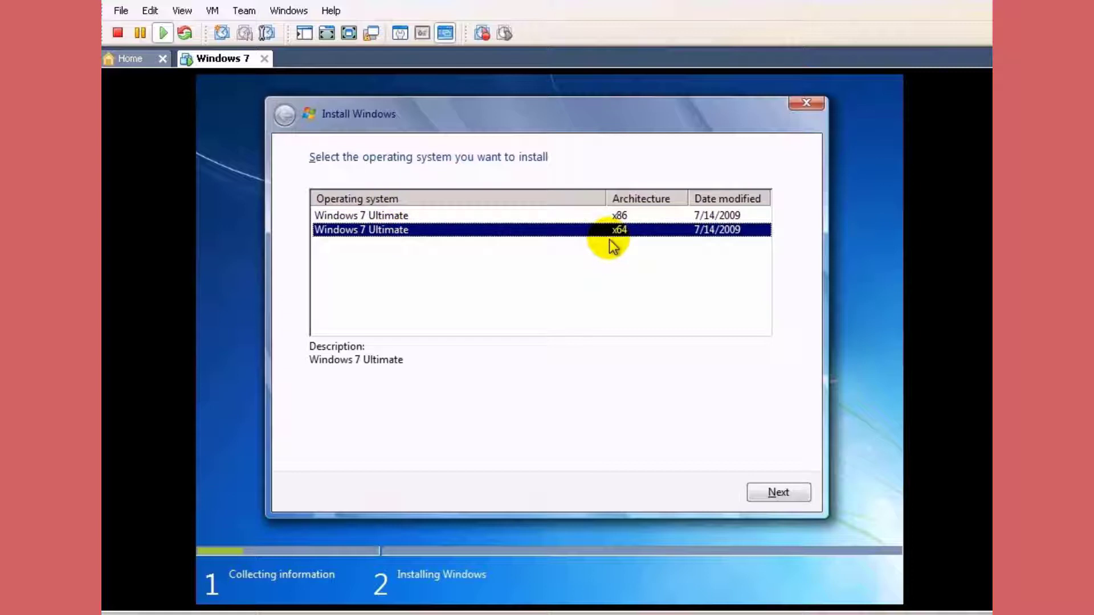
click(490, 215)
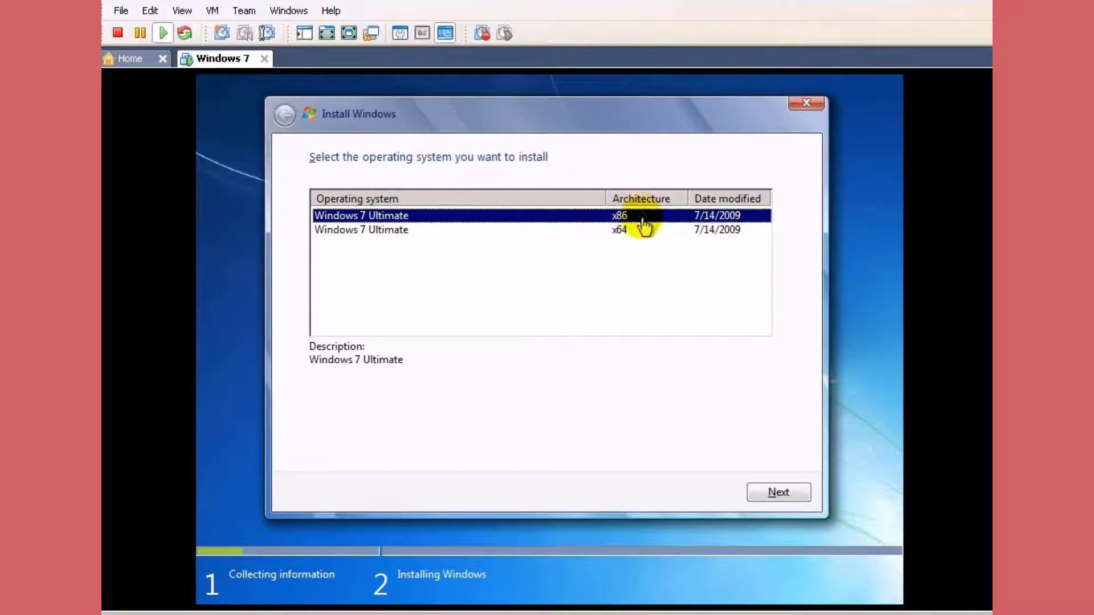
click(632, 230)
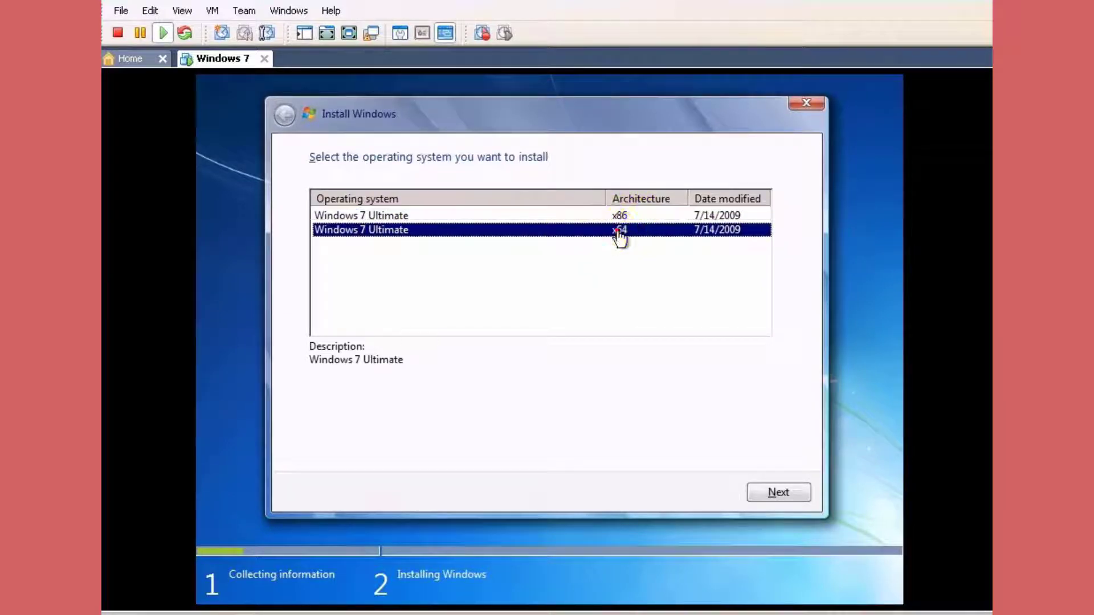
click(543, 218)
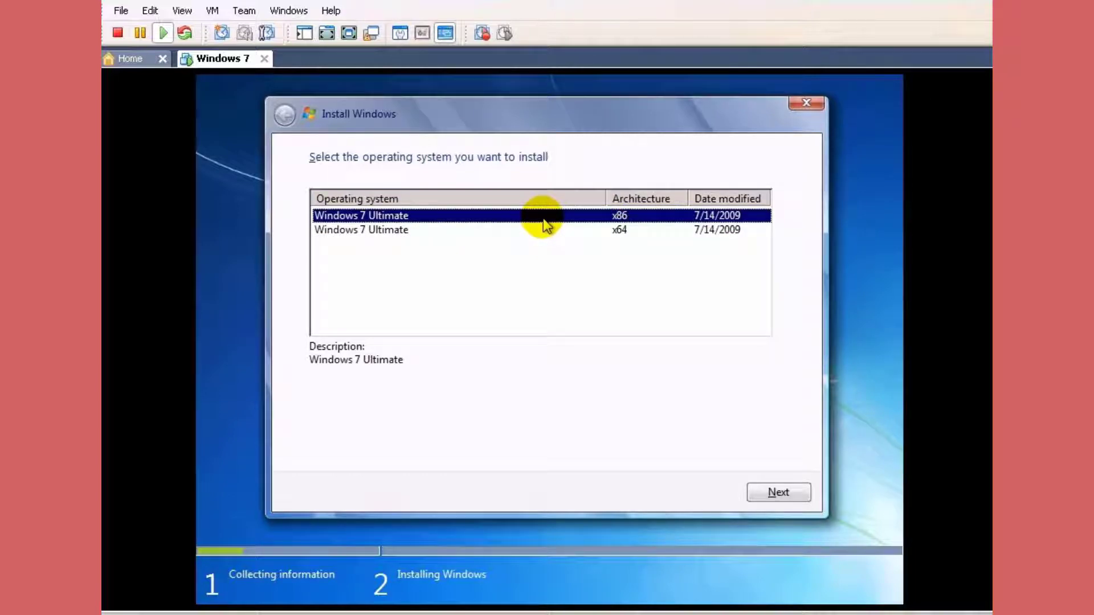
click(548, 230)
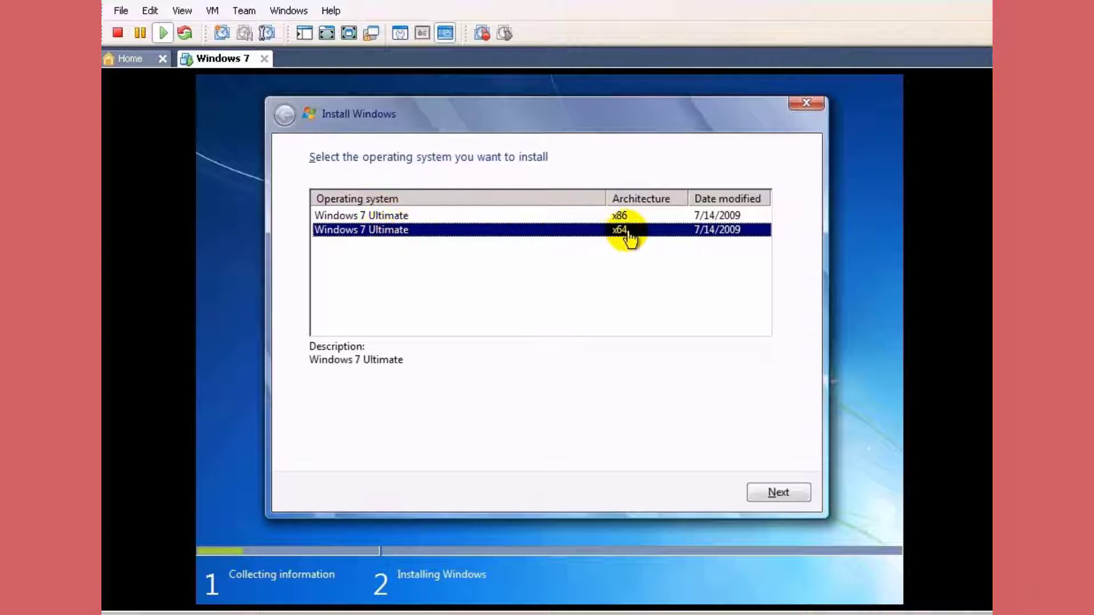
click(406, 217)
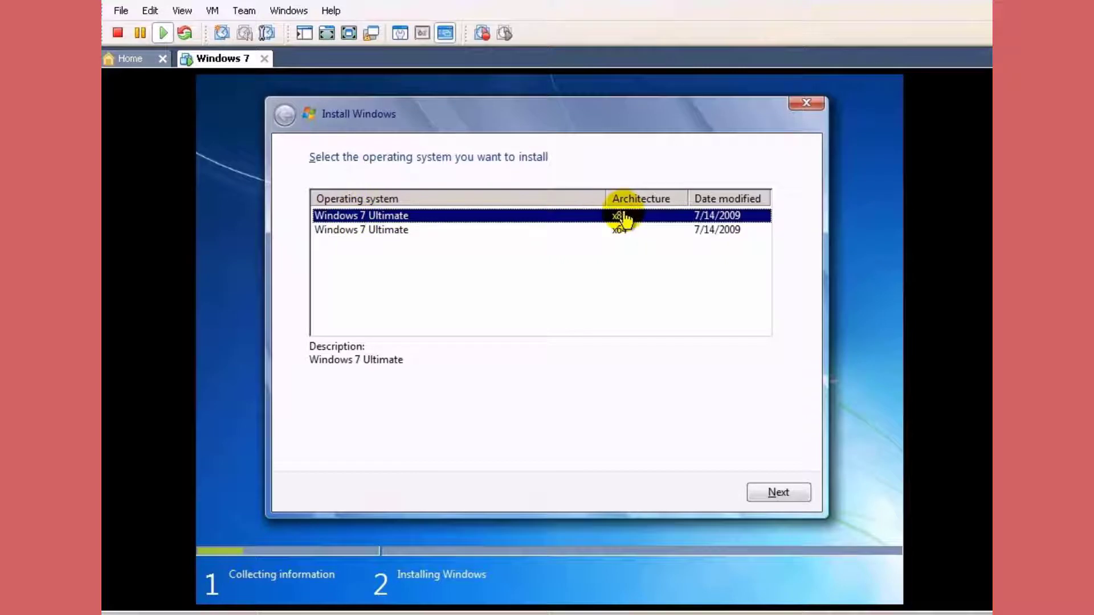
click(783, 491)
Step: Accept the license terms and choose the Custom (advanced) installation type
click(383, 452)
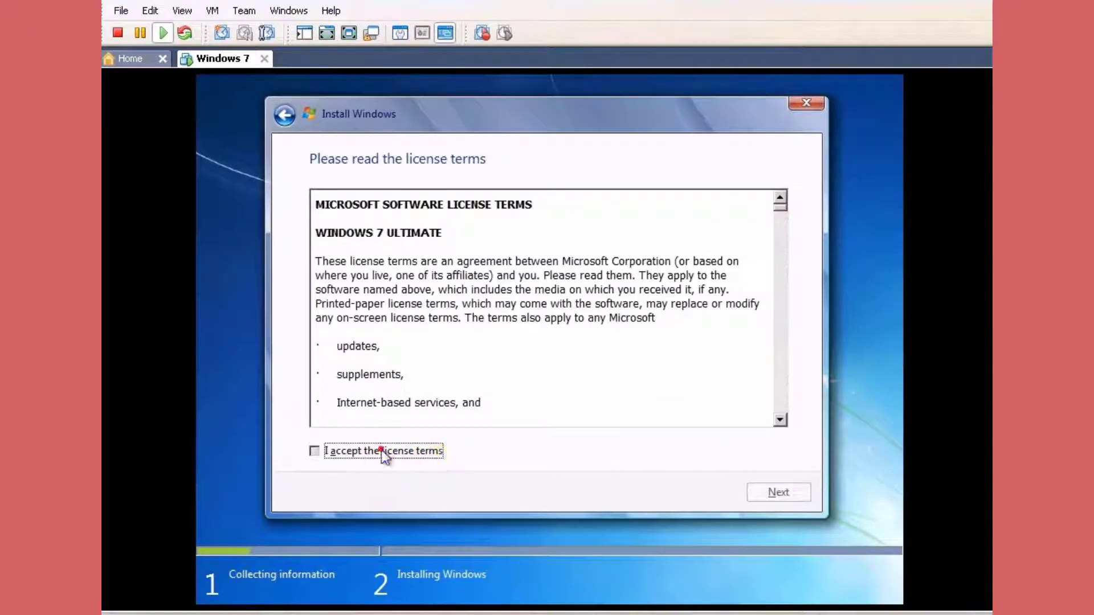
click(776, 493)
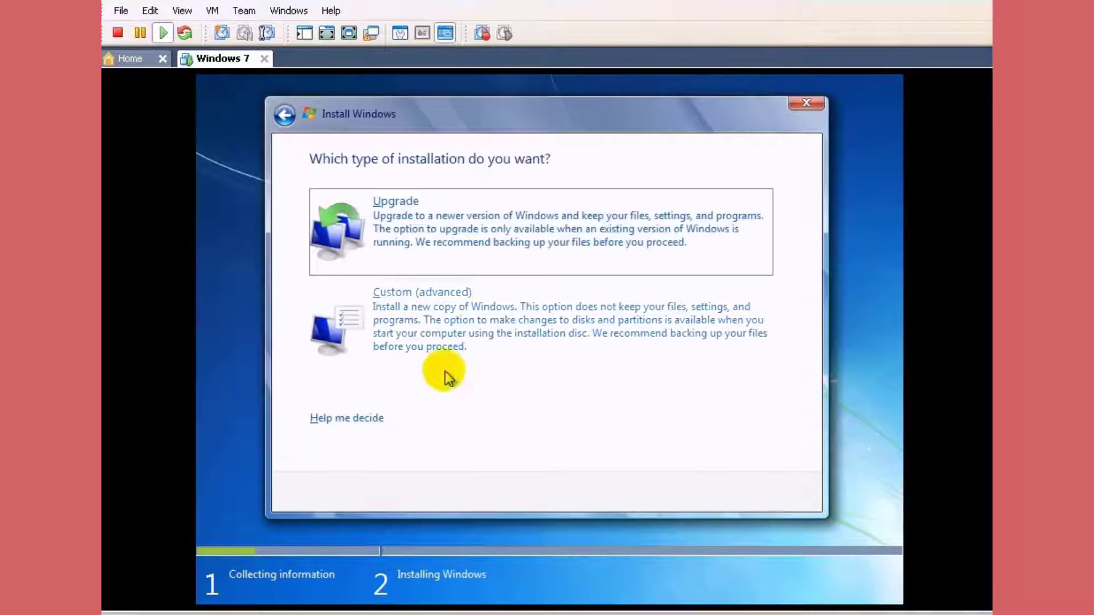
click(476, 318)
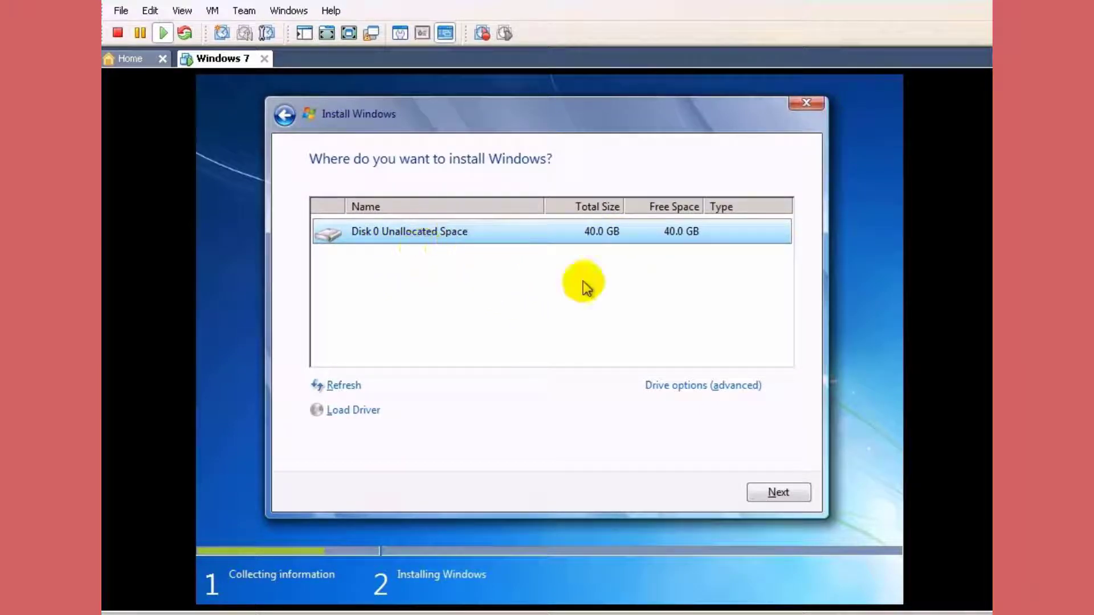
Step: Create a new 15000 MB partition in the Disk 0 unallocated space, allowing additional system partitions
click(681, 387)
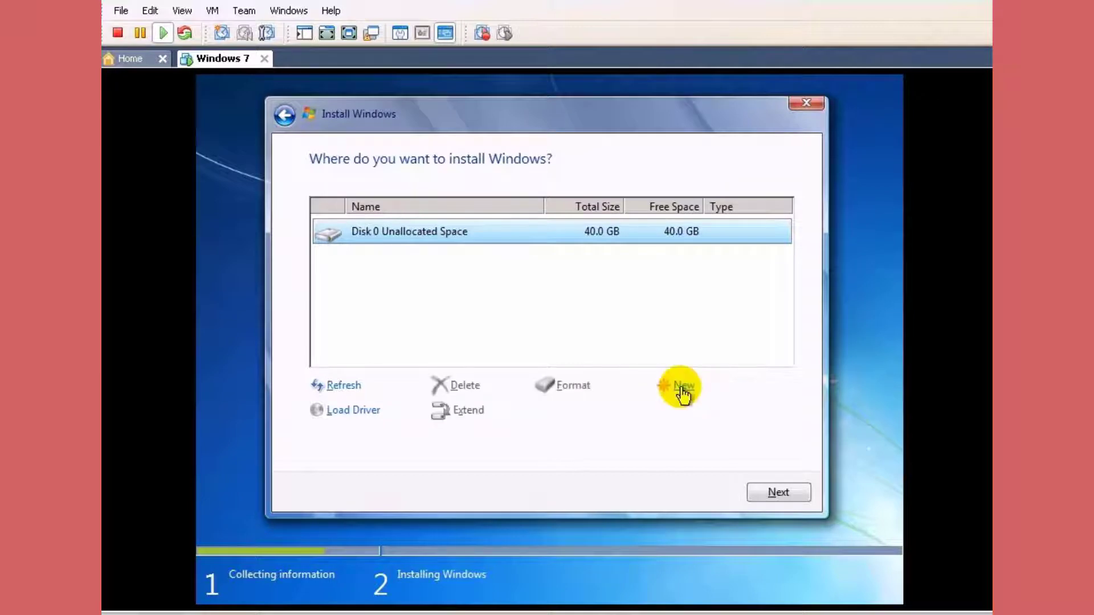
click(682, 389)
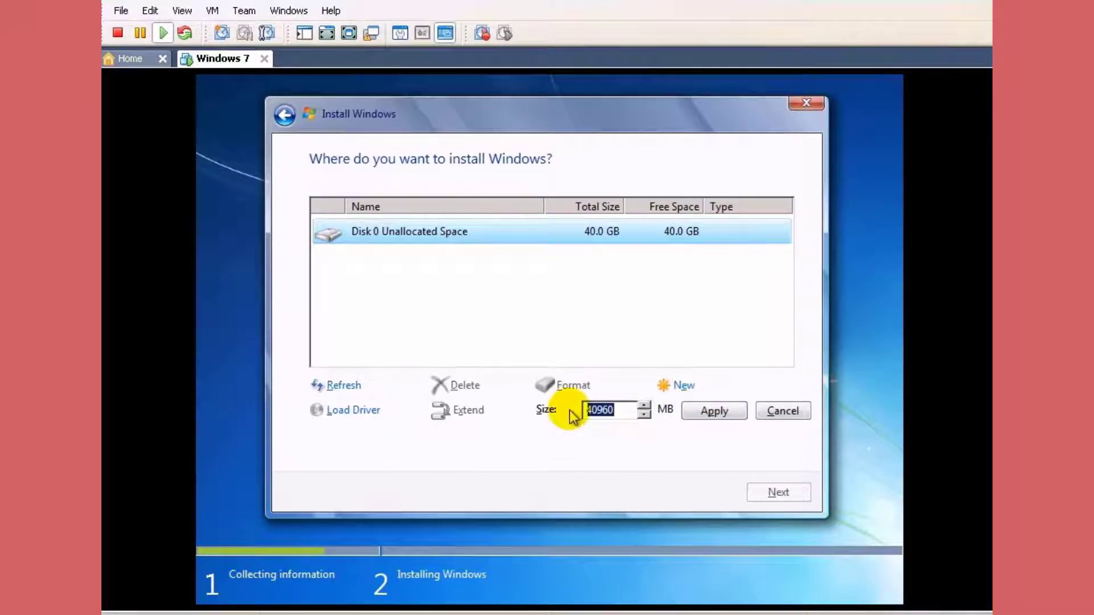
text(15000)
click(713, 411)
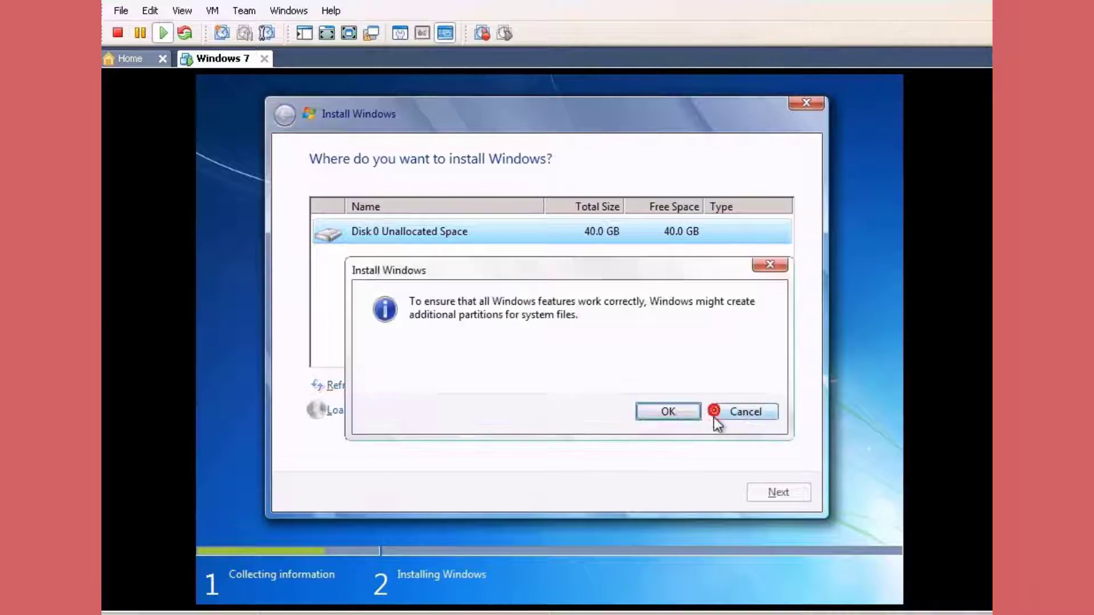
click(663, 416)
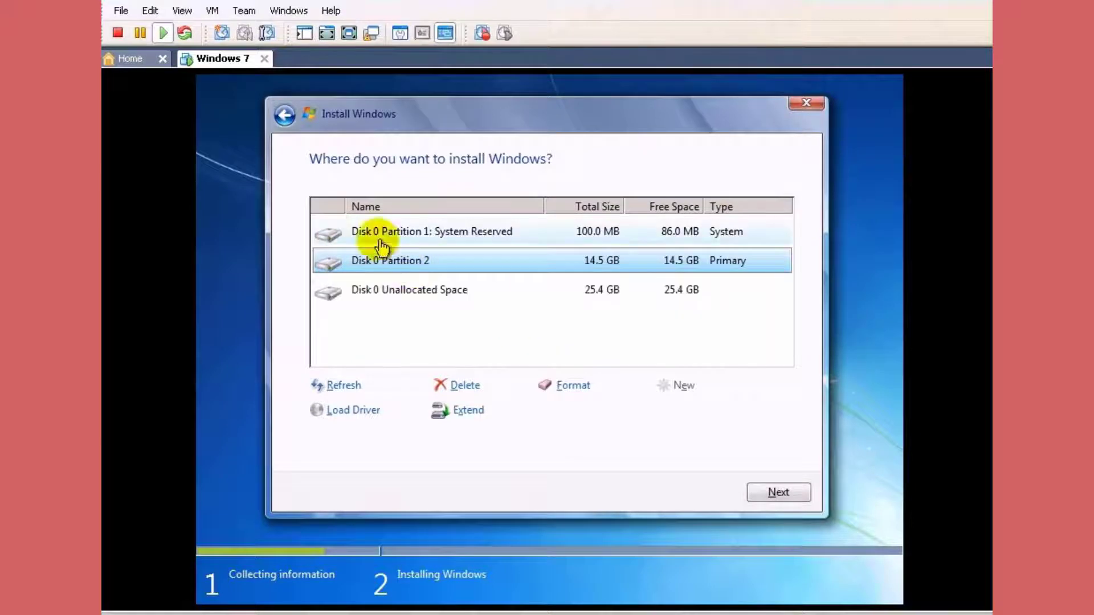
Step: Examine the System Reserved partition, Partition 2 and the remaining unallocated space on Disk 0
click(373, 235)
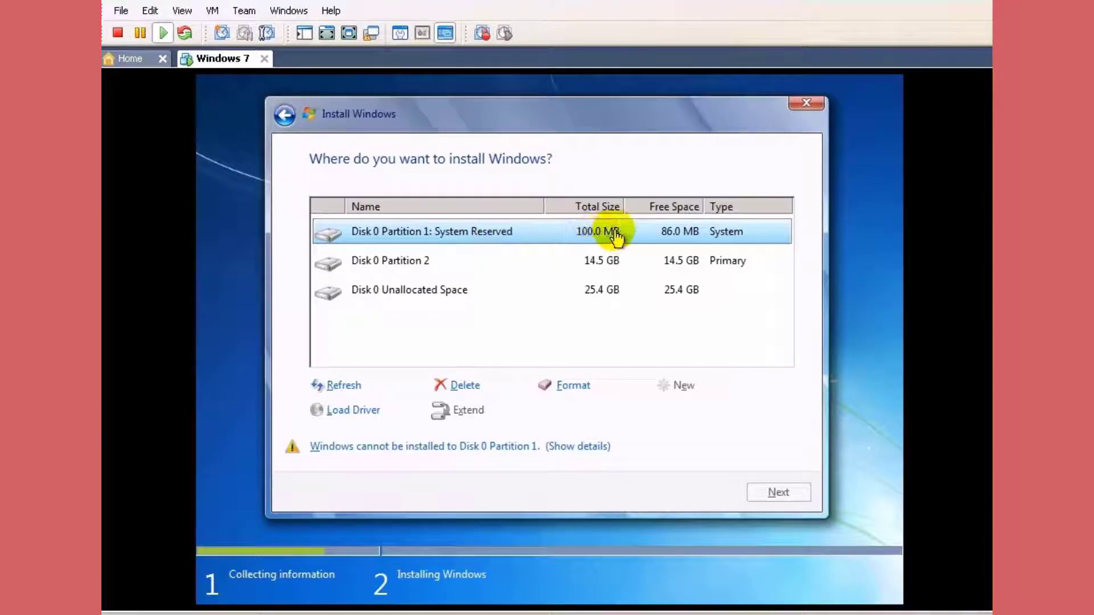
click(390, 262)
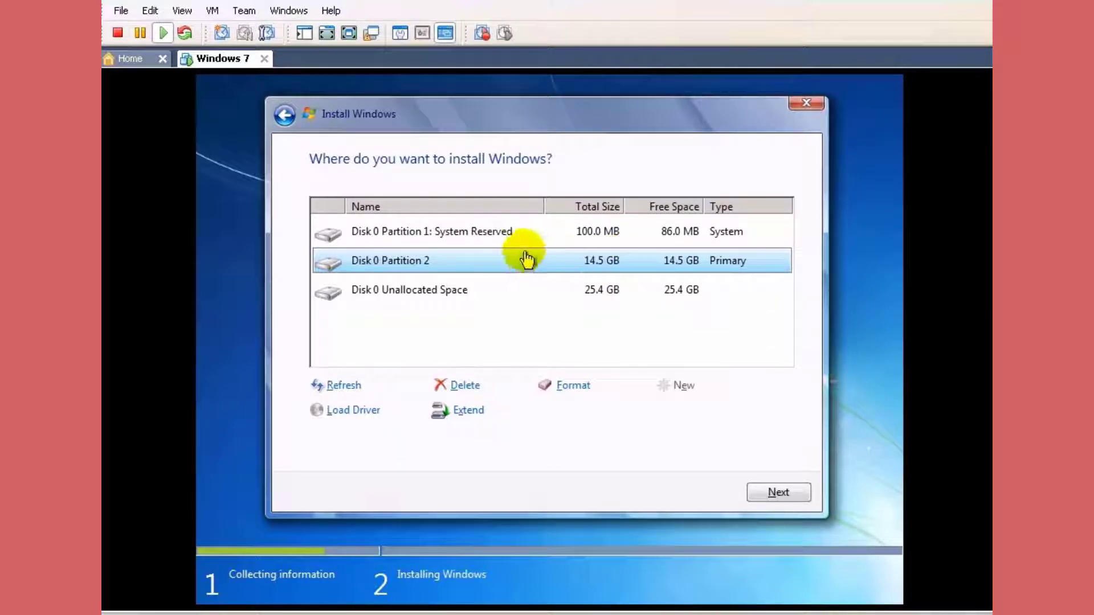
click(478, 289)
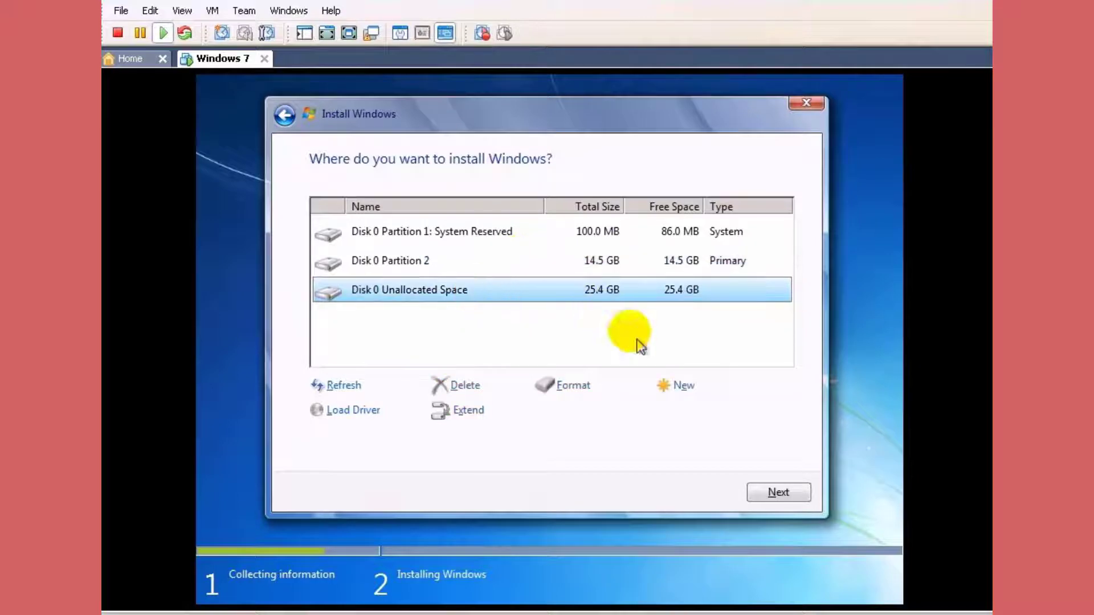
click(381, 260)
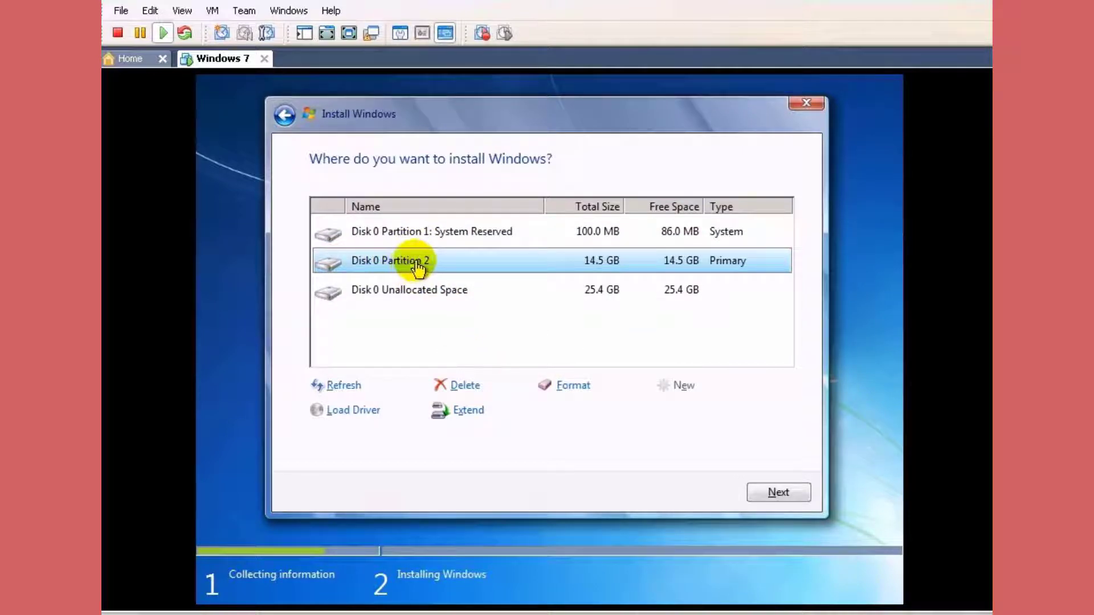
click(420, 291)
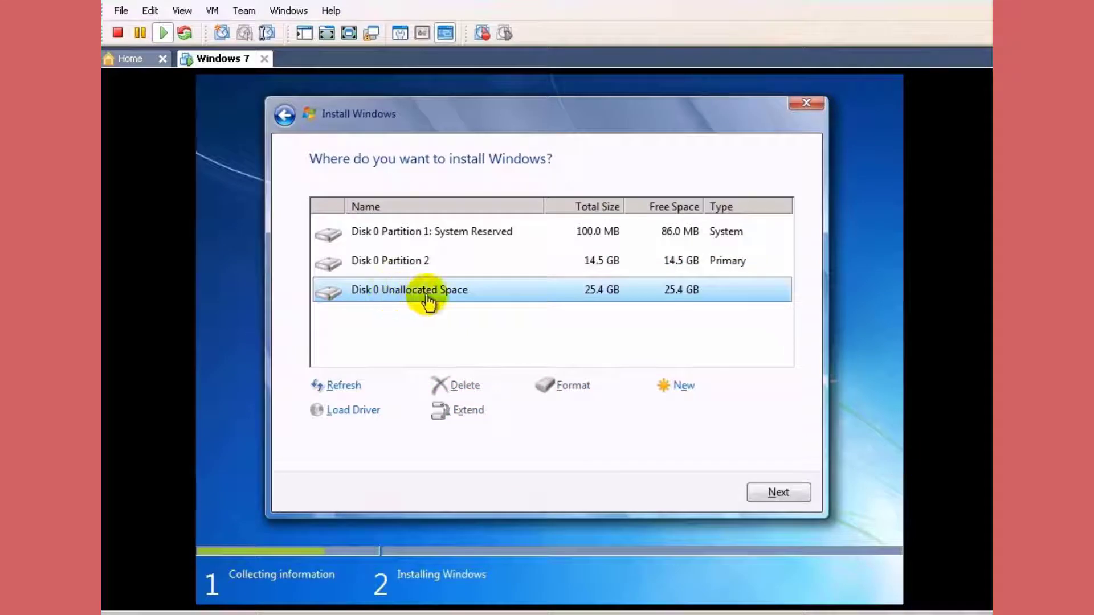
Step: Create a new 7000 MB partition in the remaining Disk 0 unallocated space
click(683, 387)
text(7000)
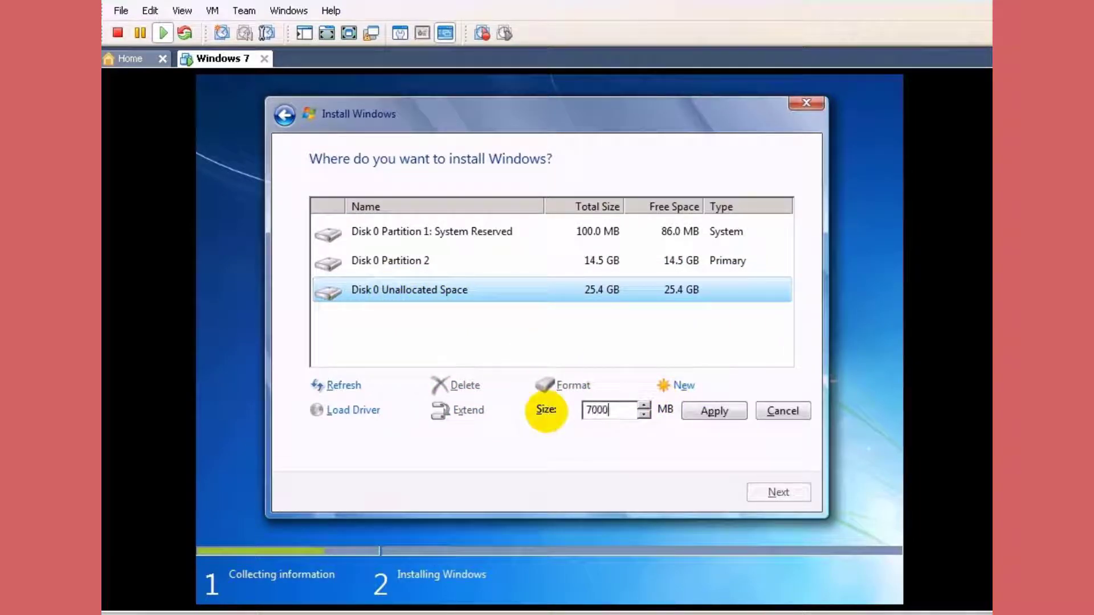
click(715, 411)
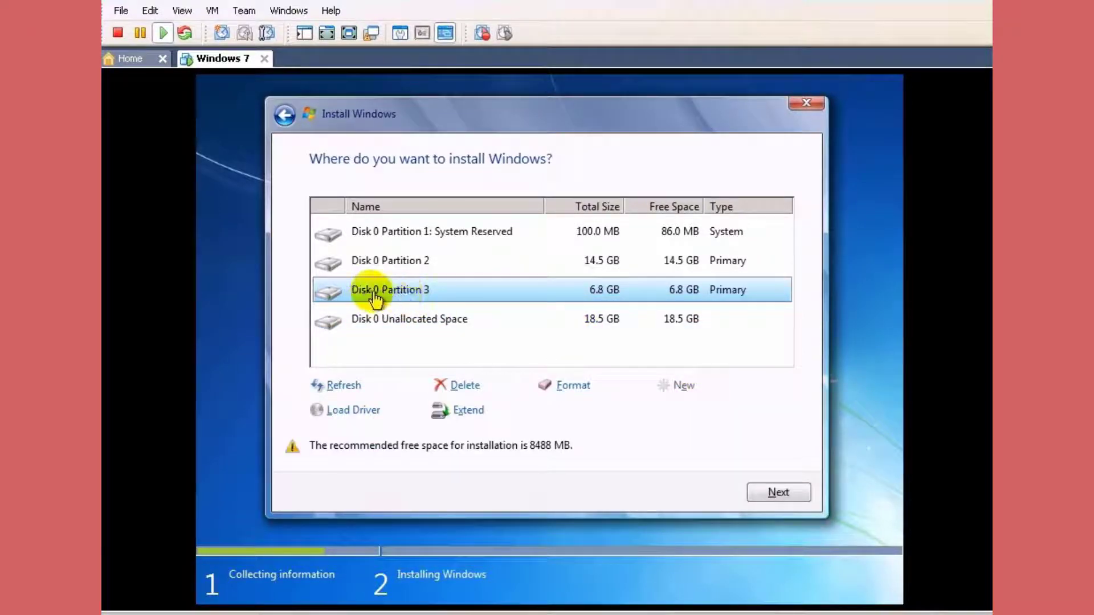
Step: Choose Disk 0 Partition 2 as the installation target and start installing Windows
click(456, 320)
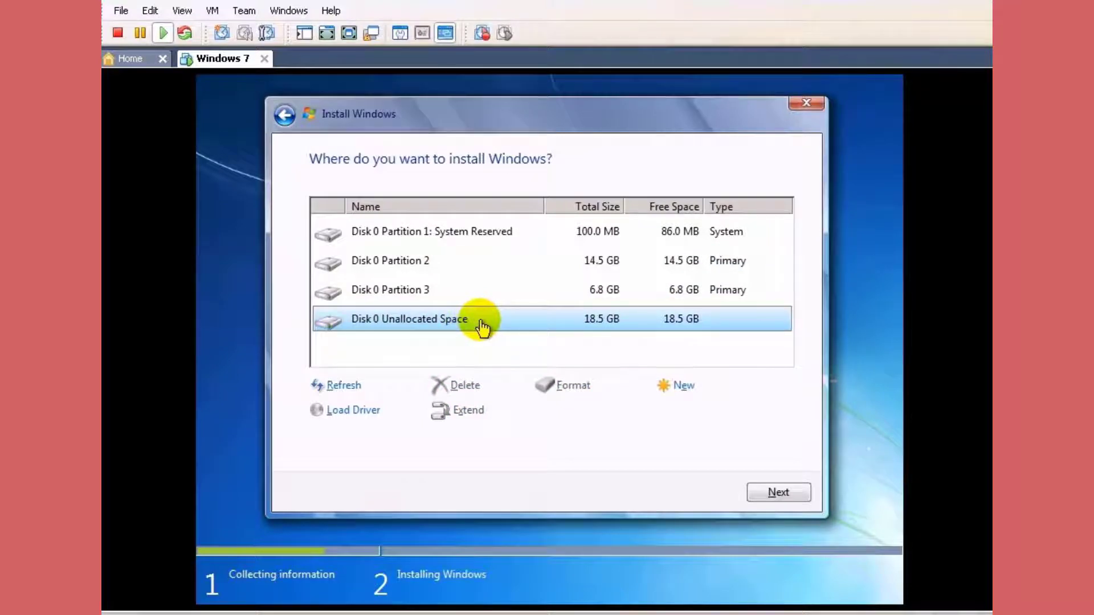
click(413, 291)
click(420, 264)
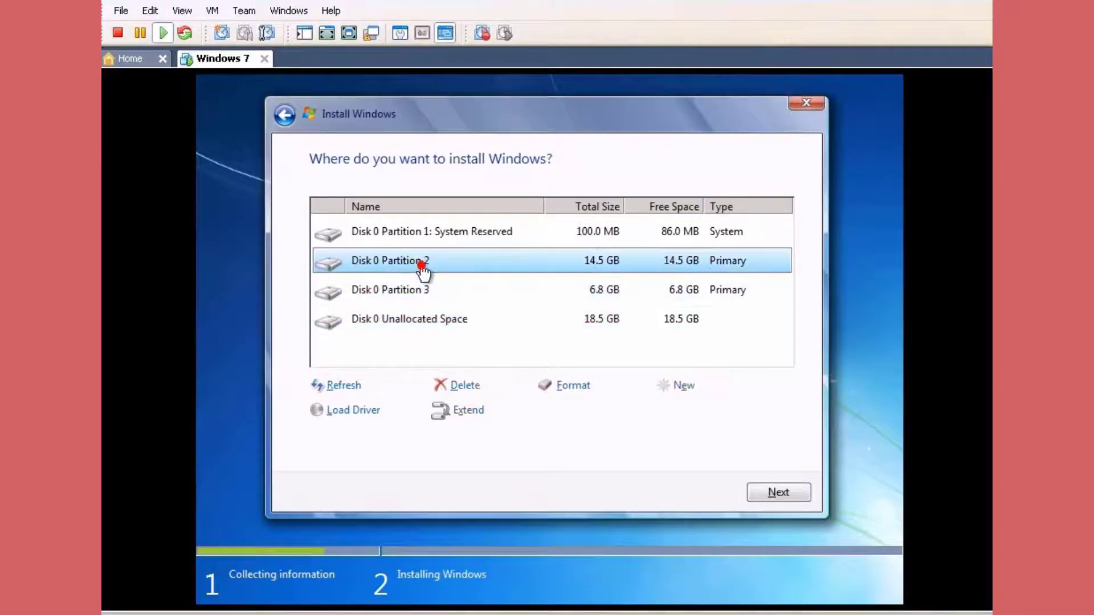
click(451, 287)
click(376, 264)
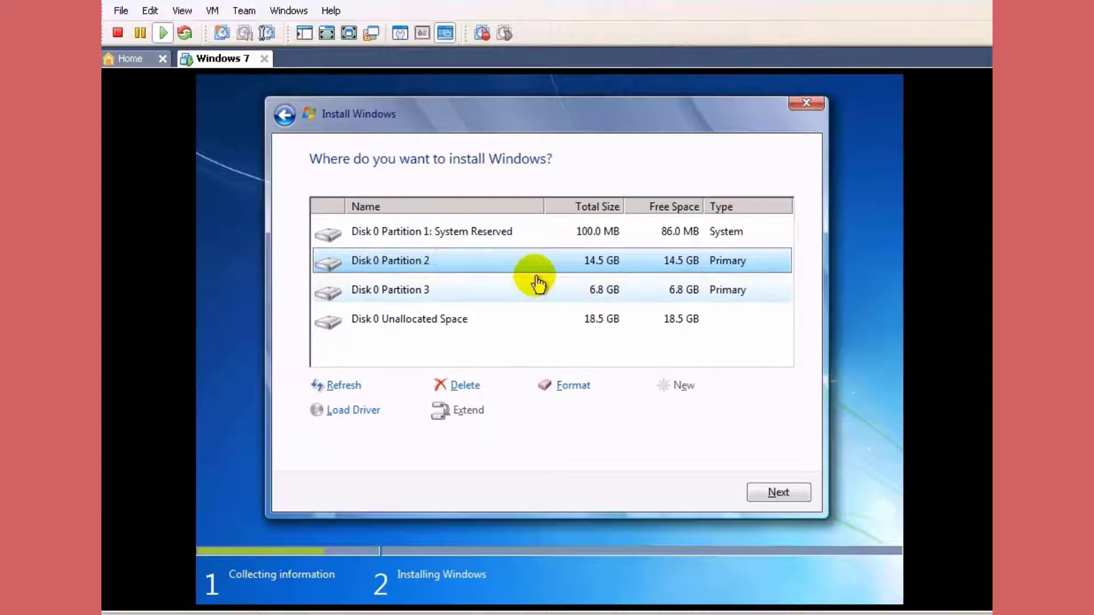
click(778, 493)
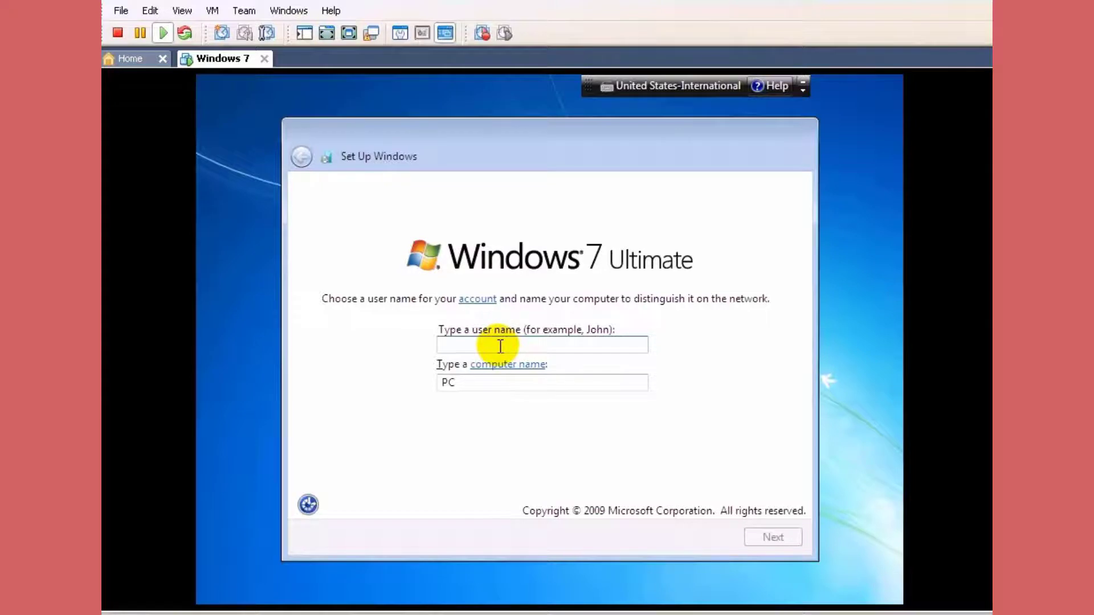
Step: Set the account user name to Khmerfree and the computer name to PC007, and continue the setup
text(Khmerfree)
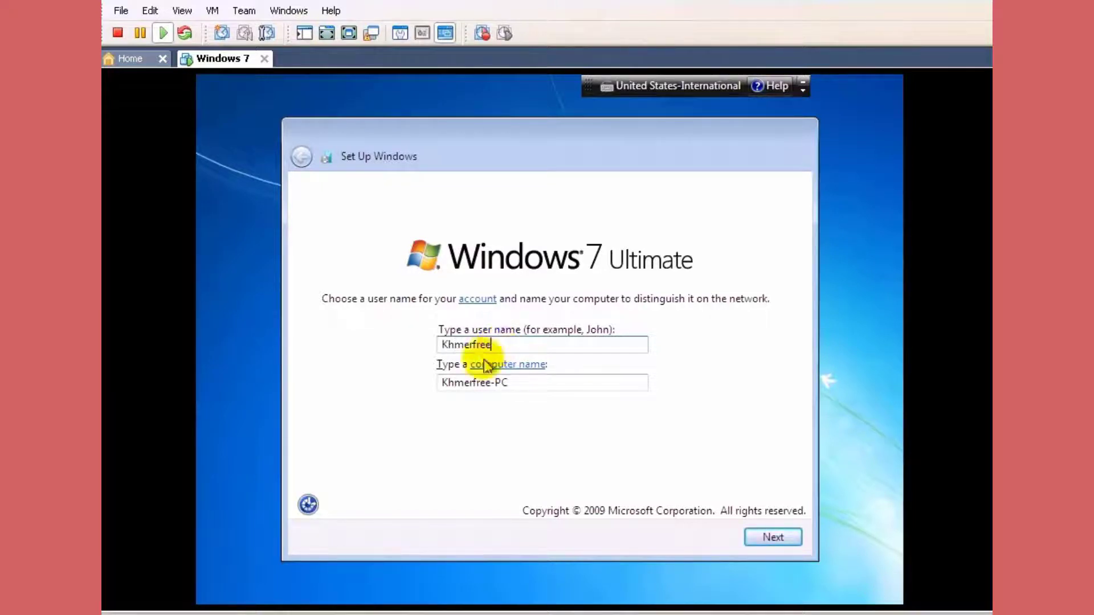
click(510, 385)
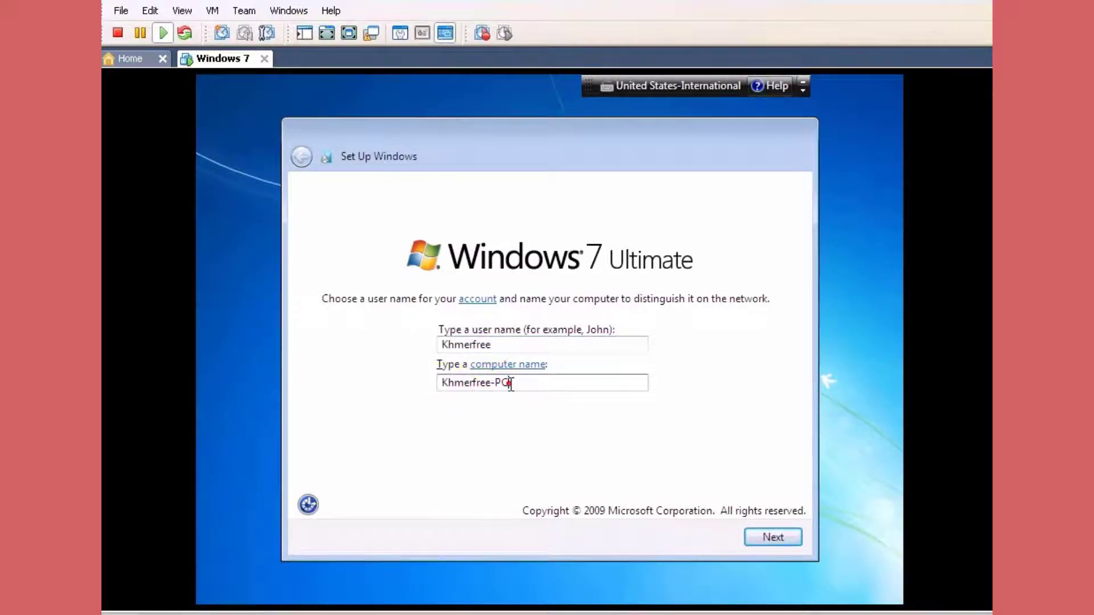
drag(510, 385, 428, 393)
text(PC00)
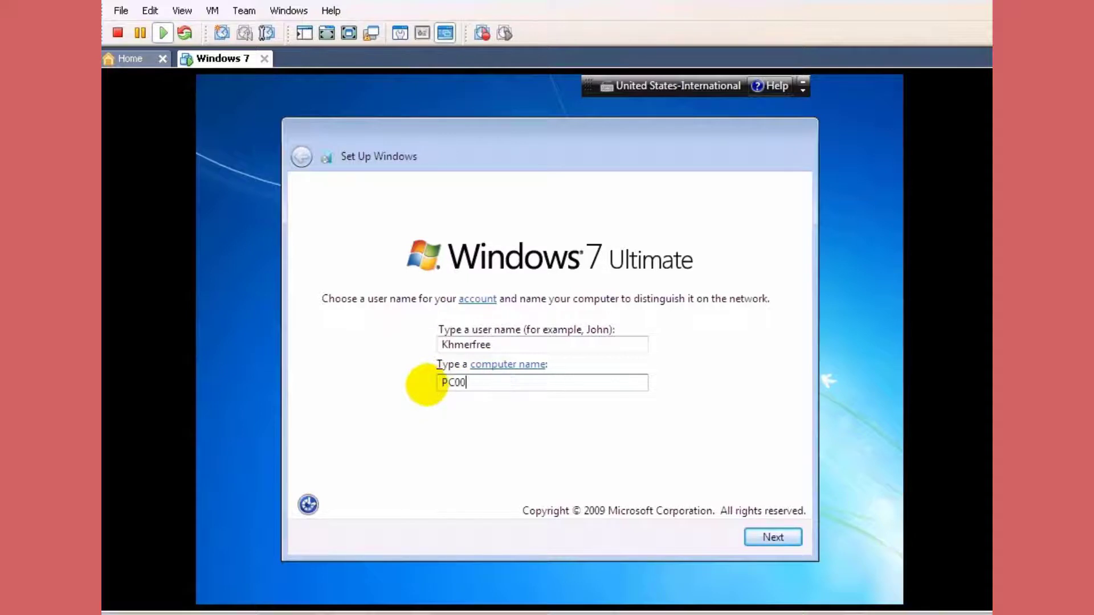
text(7)
double_click(483, 344)
click(496, 344)
click(772, 535)
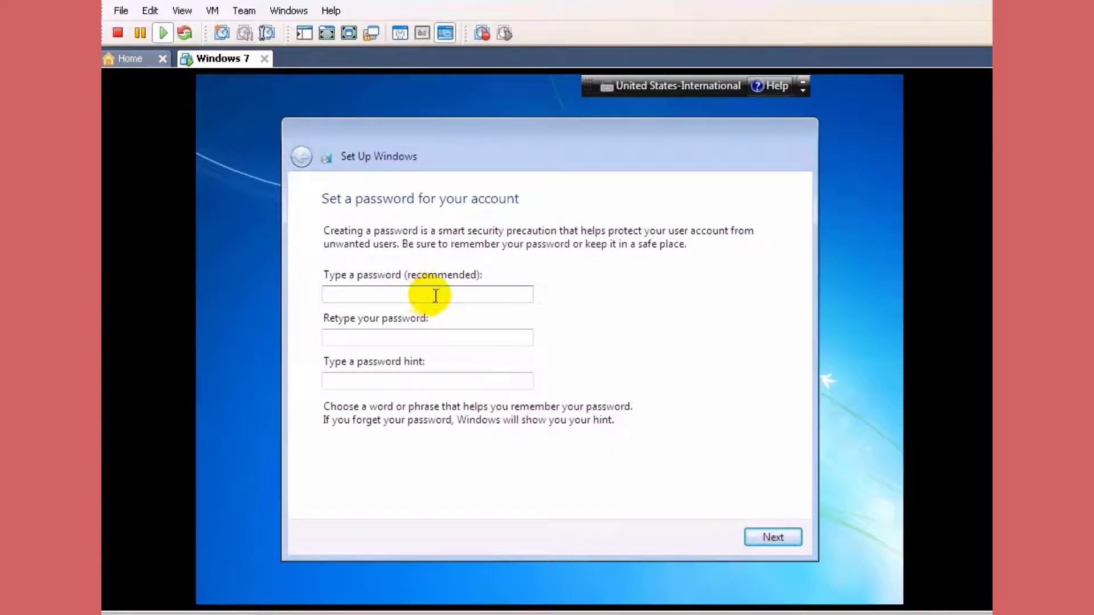
Step: Skip the account password by leaving it blank and choose Ask me later for the update settings
click(775, 548)
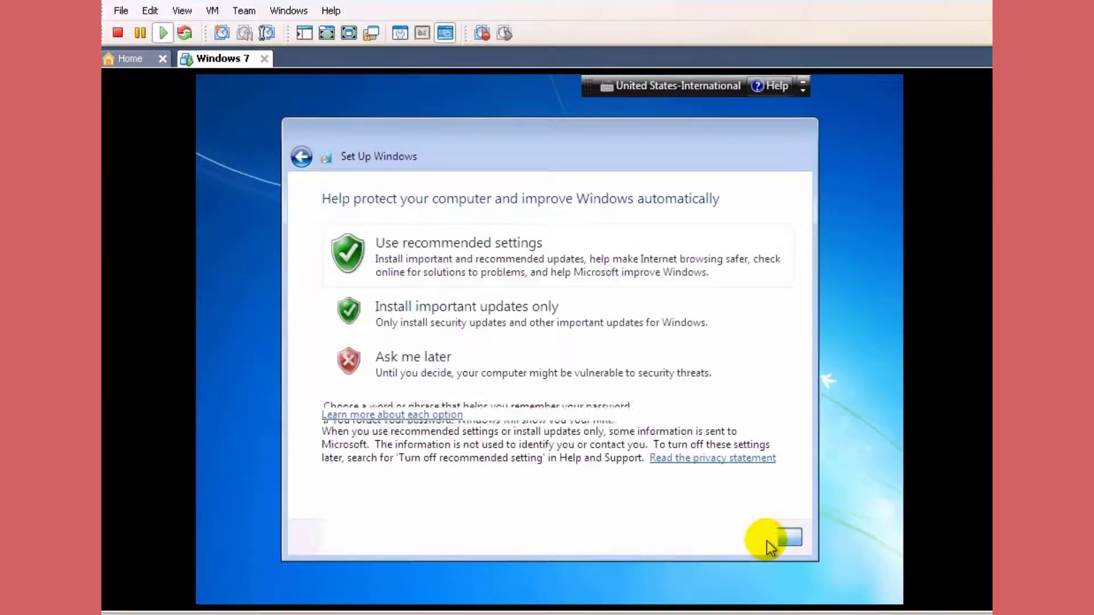
click(399, 365)
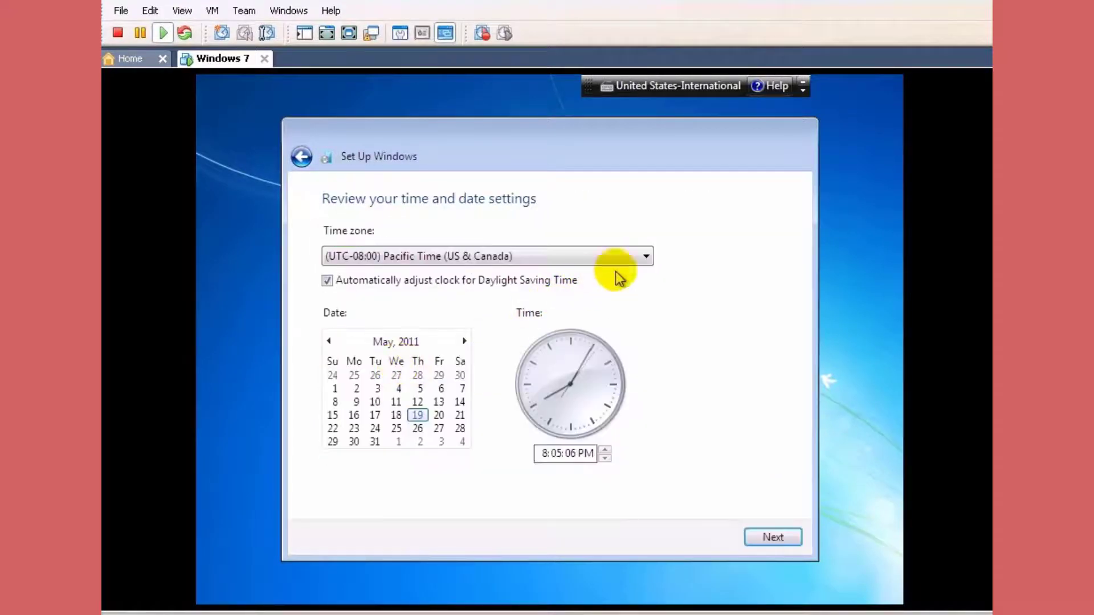
Step: Set the time zone to (UTC+07:00) Bangkok, Hanoi, Jakarta and choose Public network as the computer's location
click(647, 255)
click(647, 362)
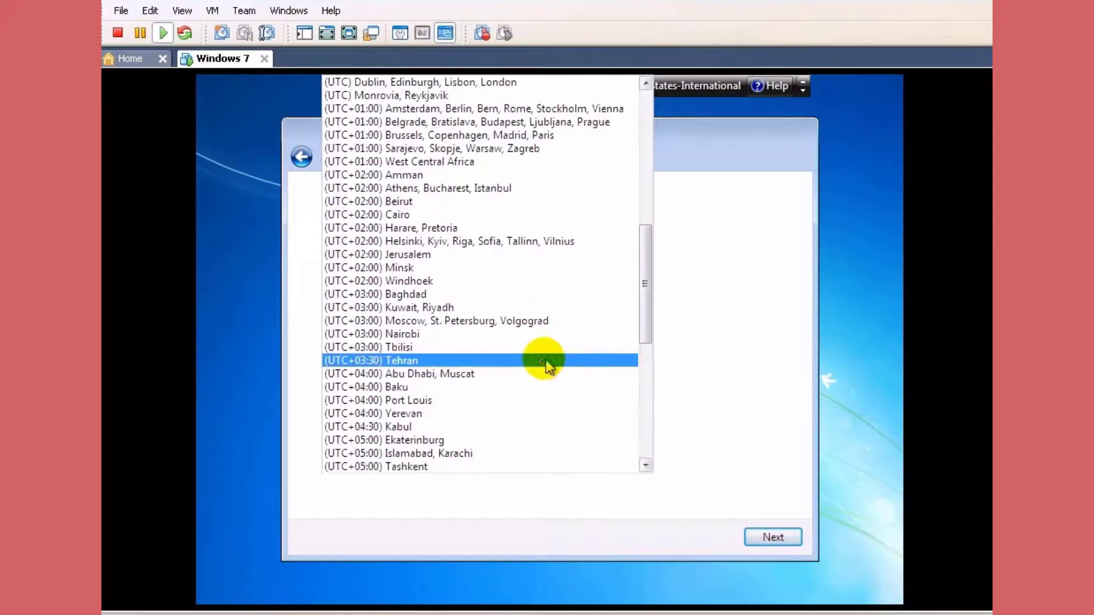
drag(647, 296, 647, 373)
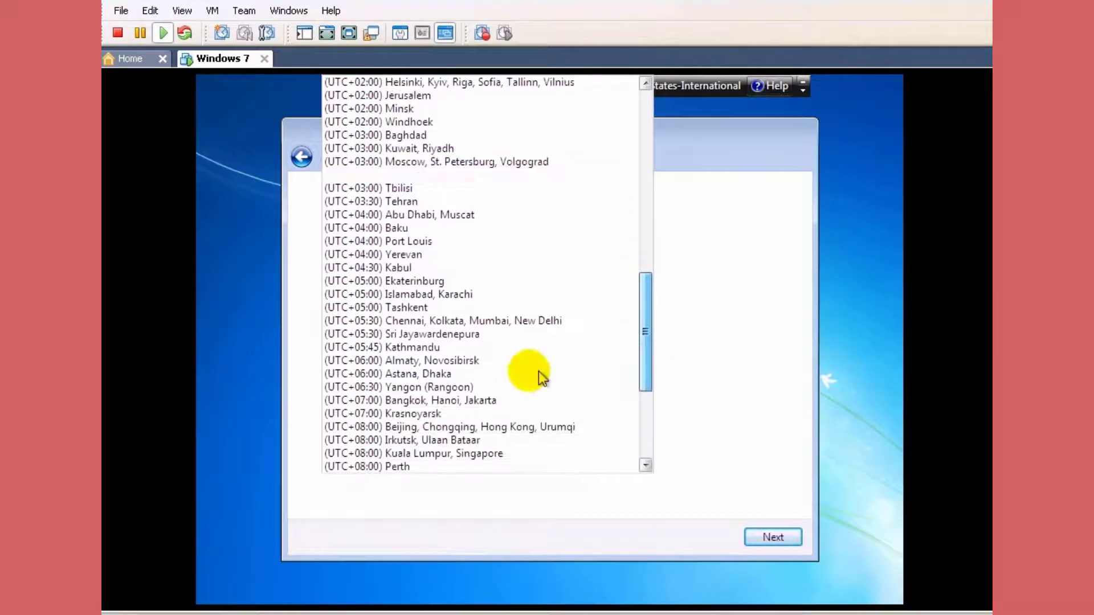
click(423, 401)
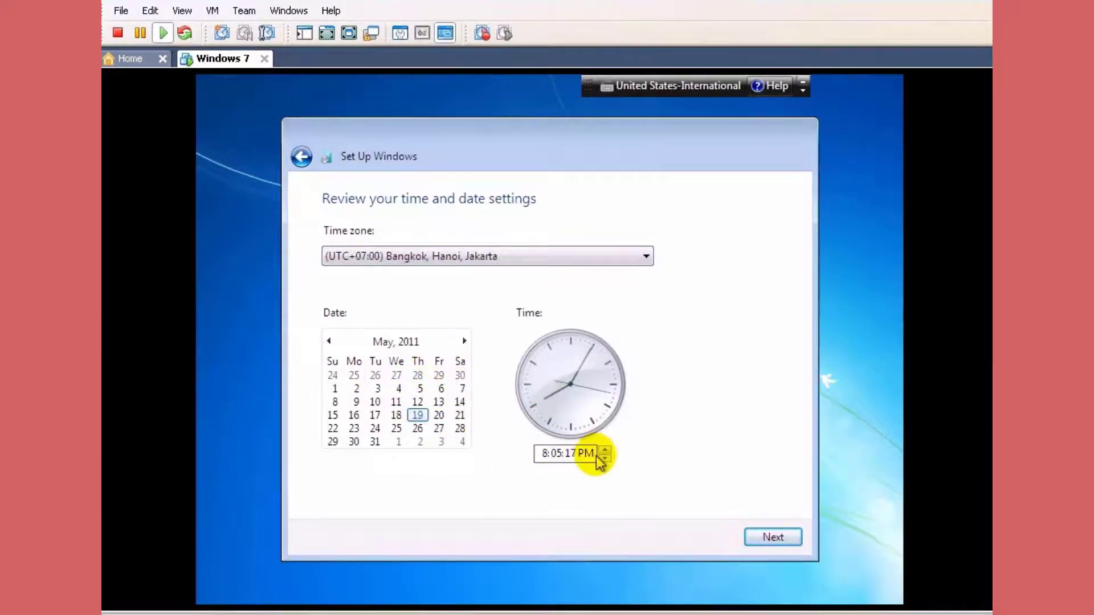
click(775, 536)
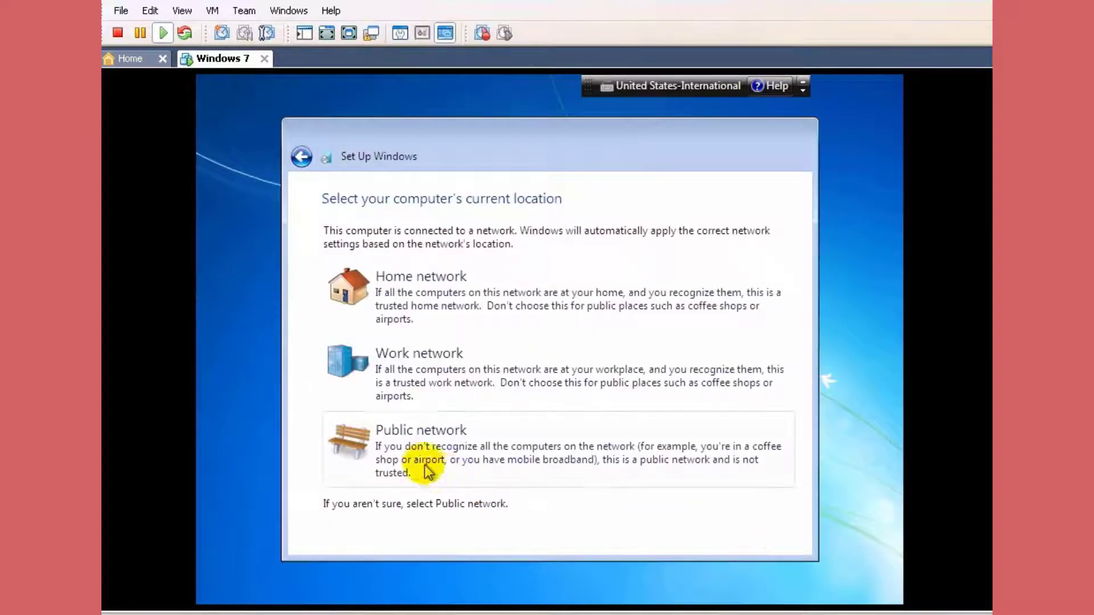
click(420, 432)
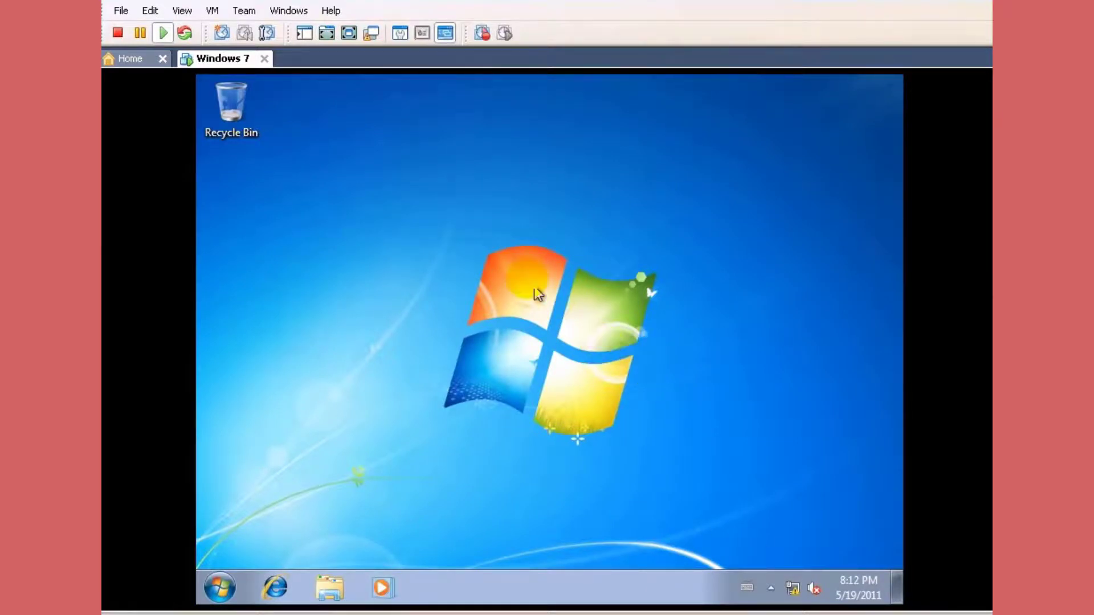
Step: Enable the Computer and Network desktop icons in the personalization settings
right_click(481, 192)
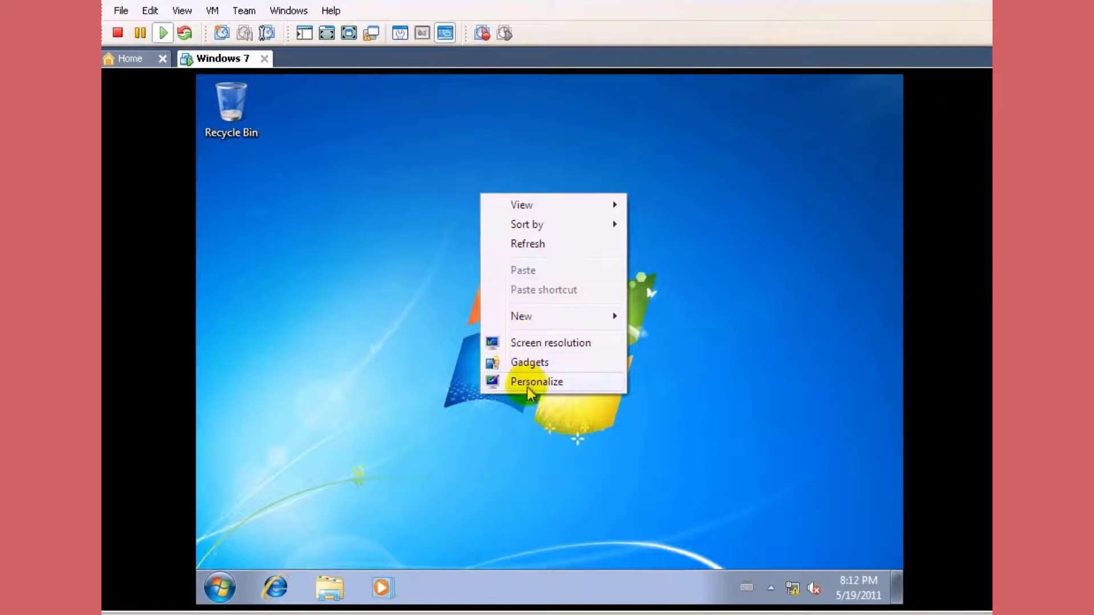
click(529, 382)
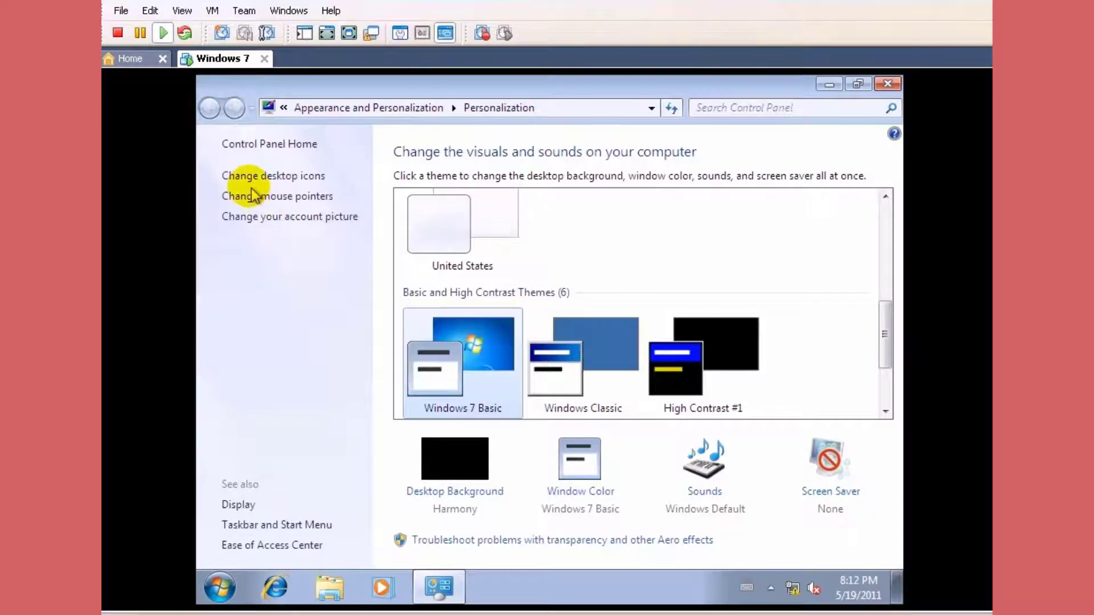
click(283, 178)
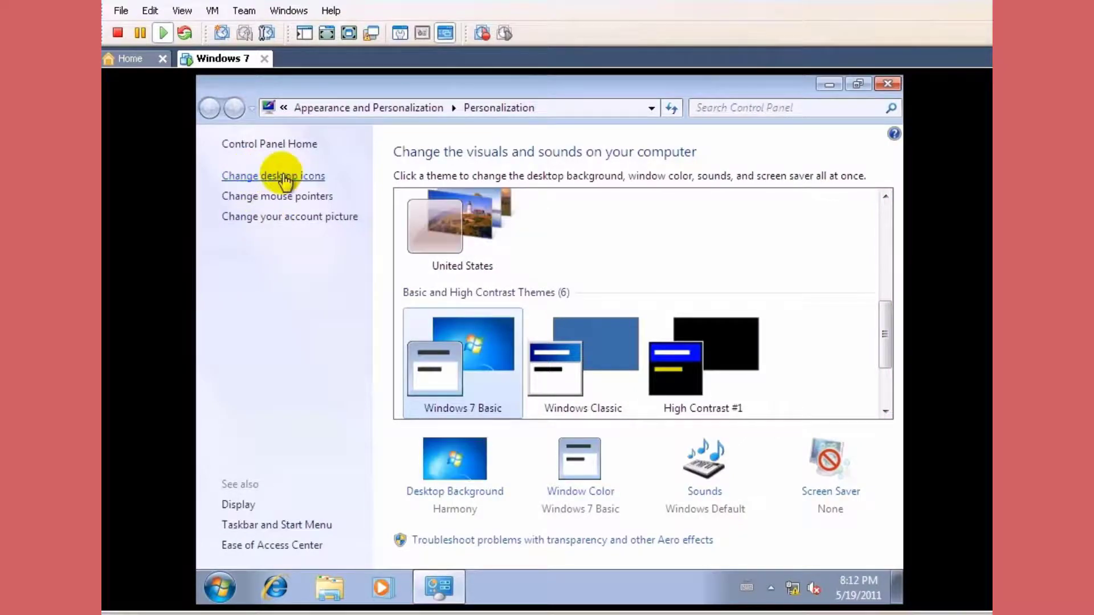
click(376, 242)
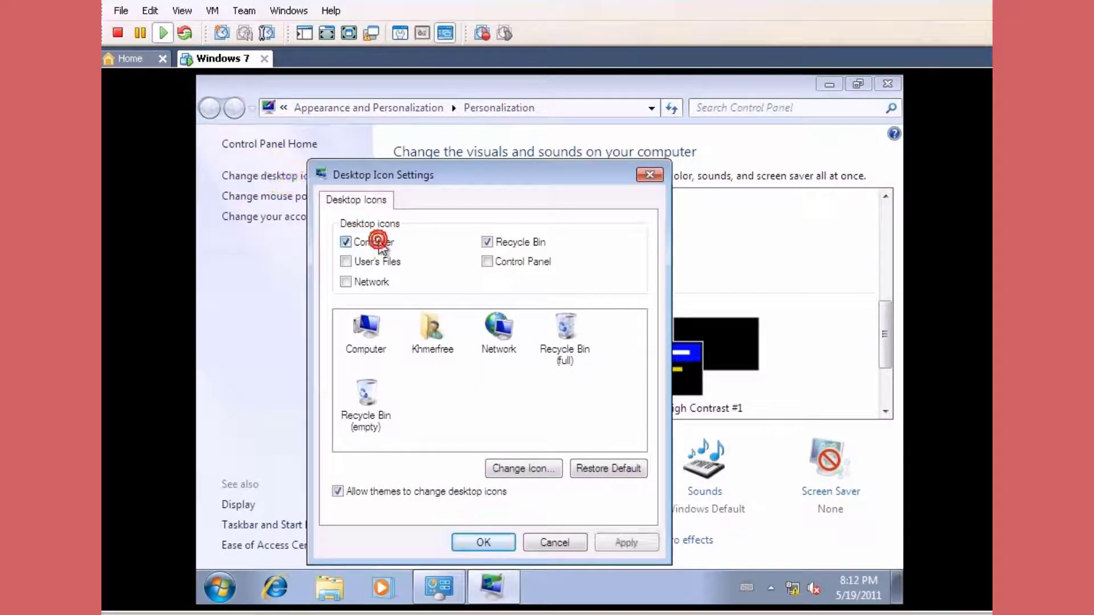
click(374, 283)
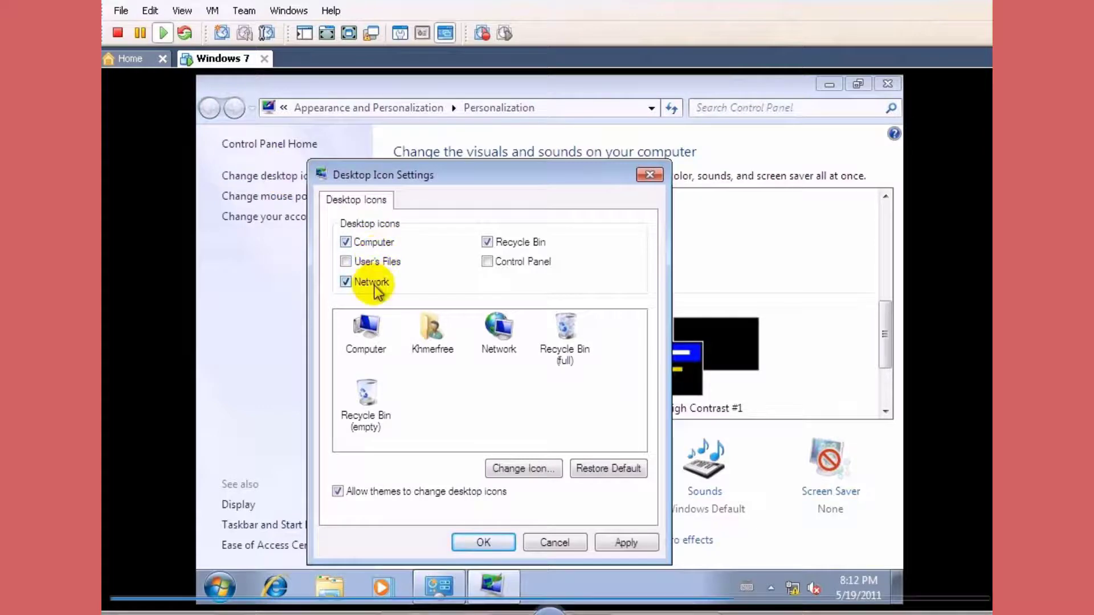
click(484, 541)
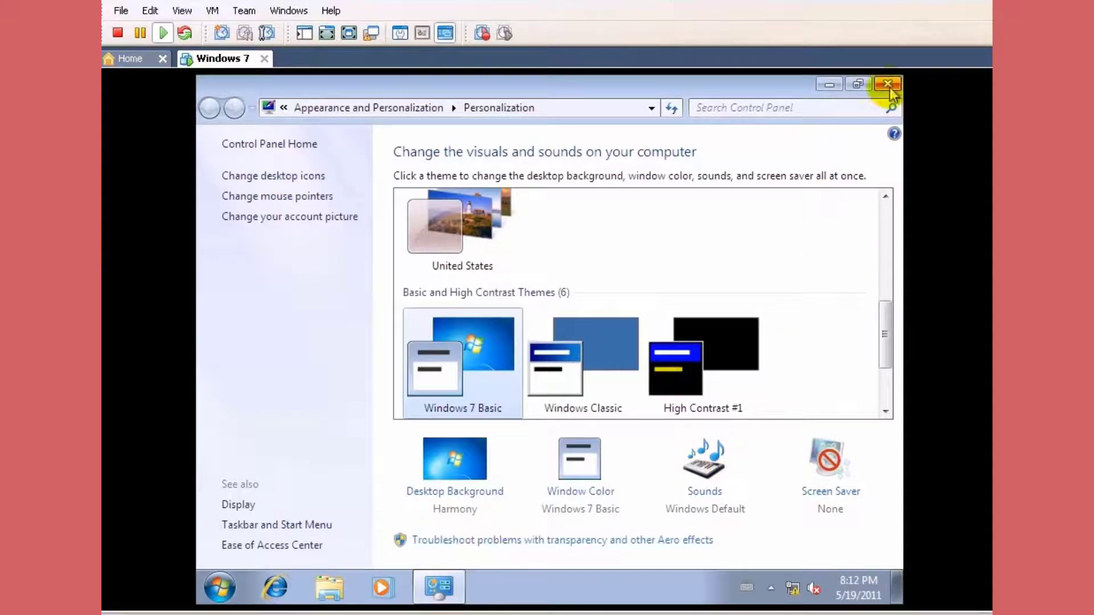
click(887, 85)
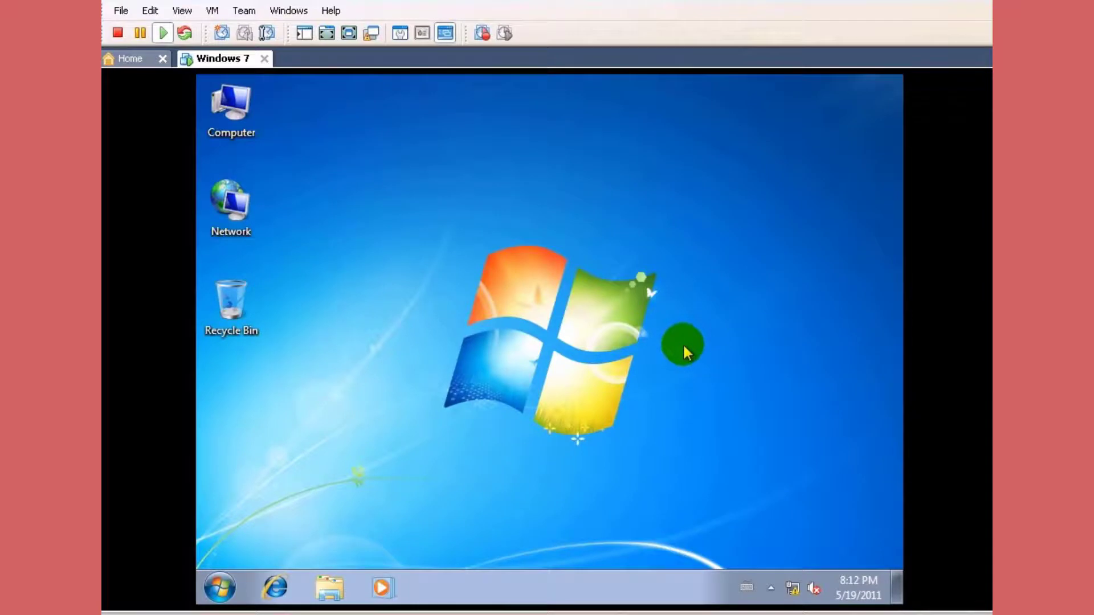
Step: Review the computer's system properties, including the computer name and the Windows activation section
click(246, 109)
right_click(246, 108)
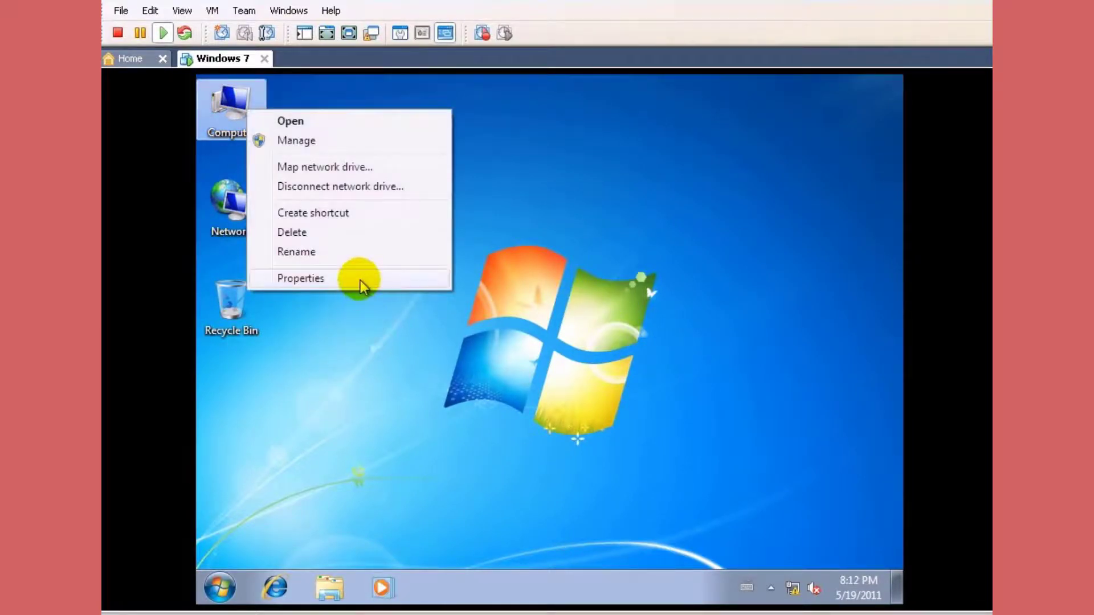
click(359, 279)
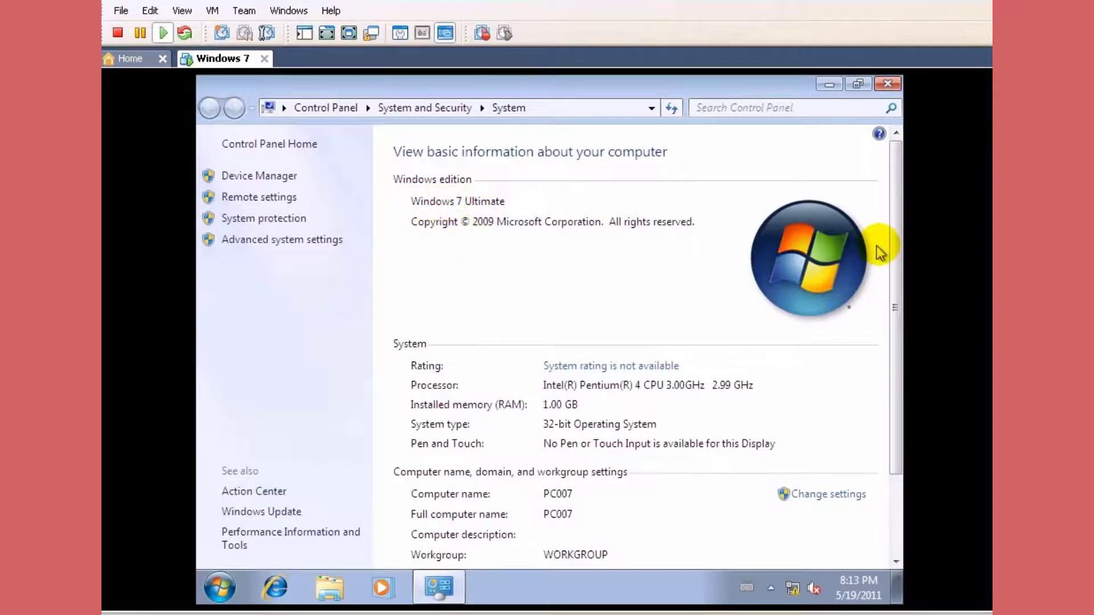
drag(895, 246, 898, 373)
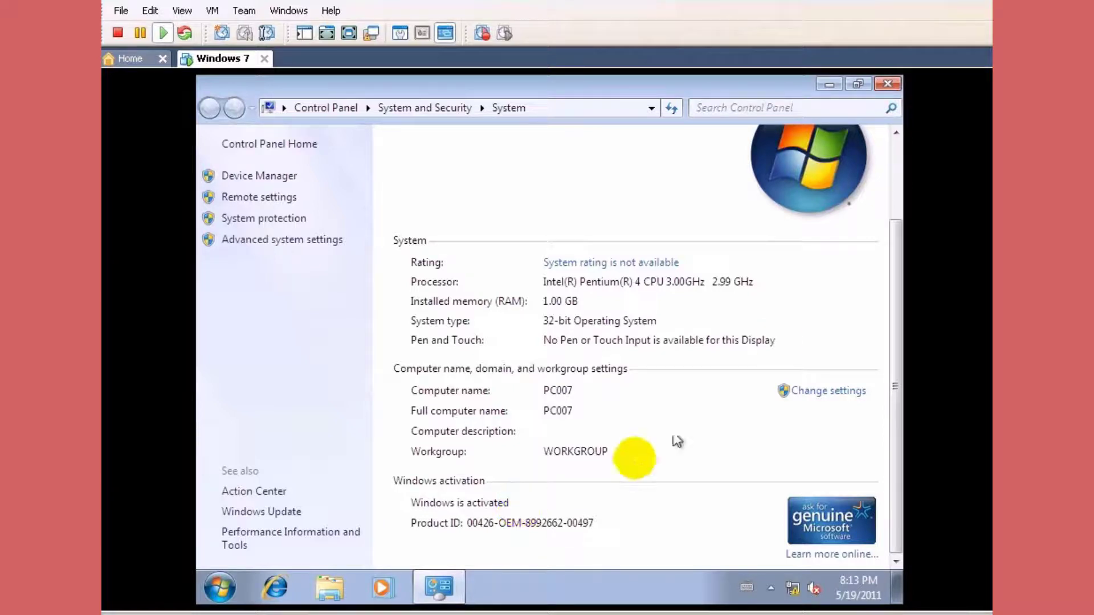
click(887, 84)
click(612, 334)
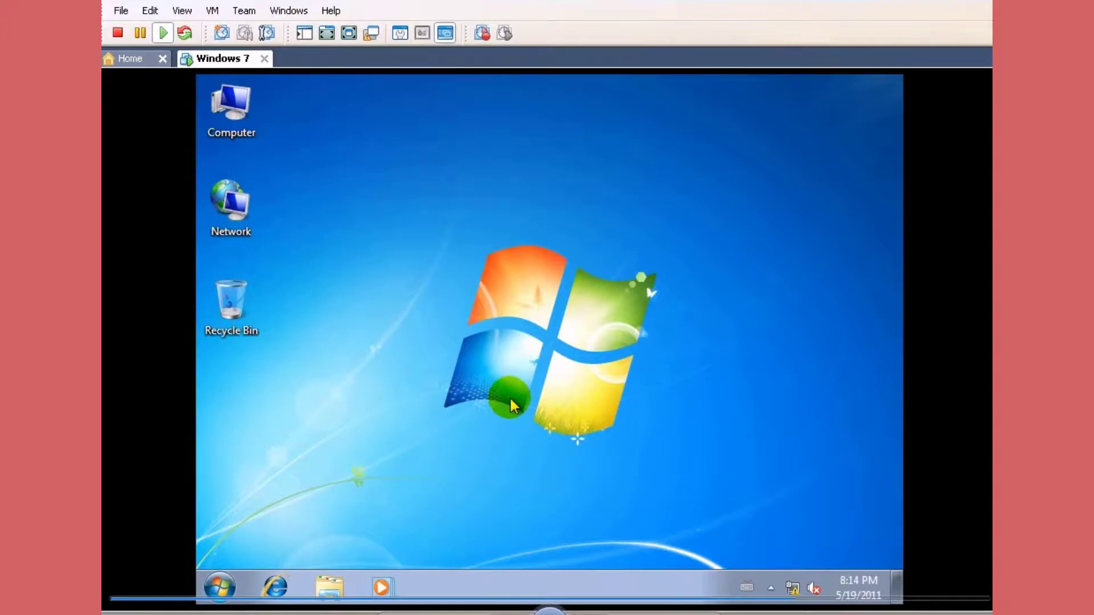
Step: Open Computer and browse to the contents of CD Drive (E:) 20110519_1910
right_click(230, 102)
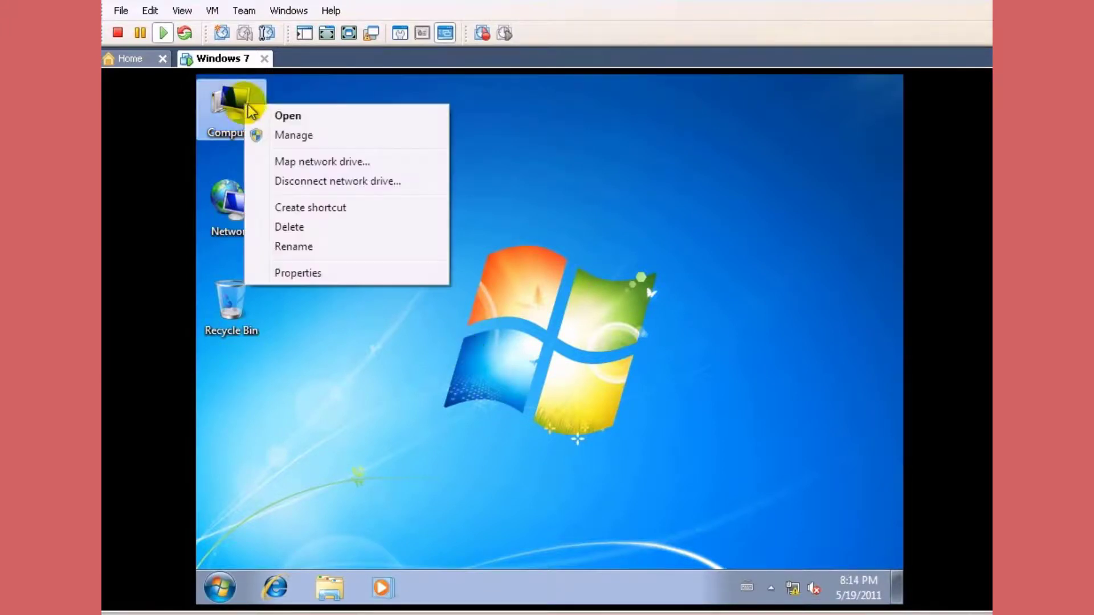
click(290, 116)
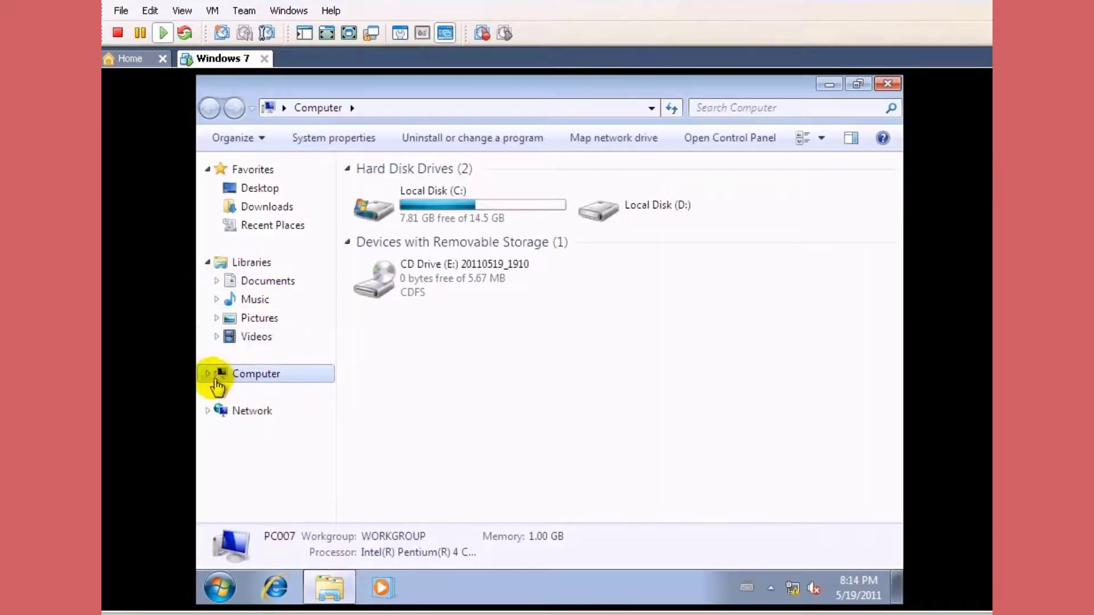
click(208, 374)
click(287, 433)
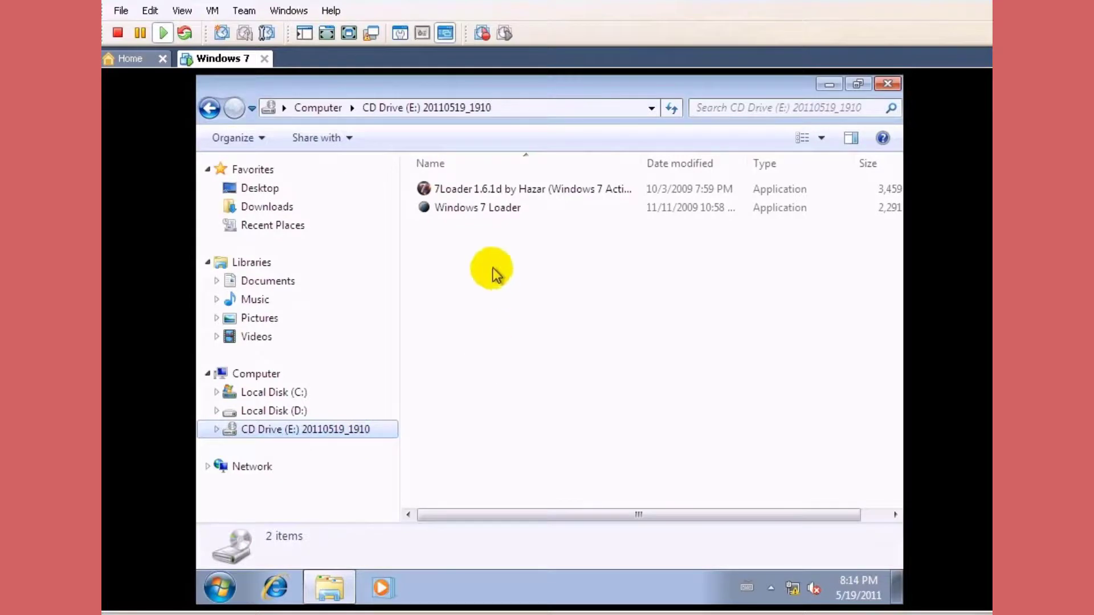
Step: Display the CD drive's files as large icons and select the 7Loader 1.6.1d and Windows 7 Loader applications in turn
drag(639, 163, 692, 162)
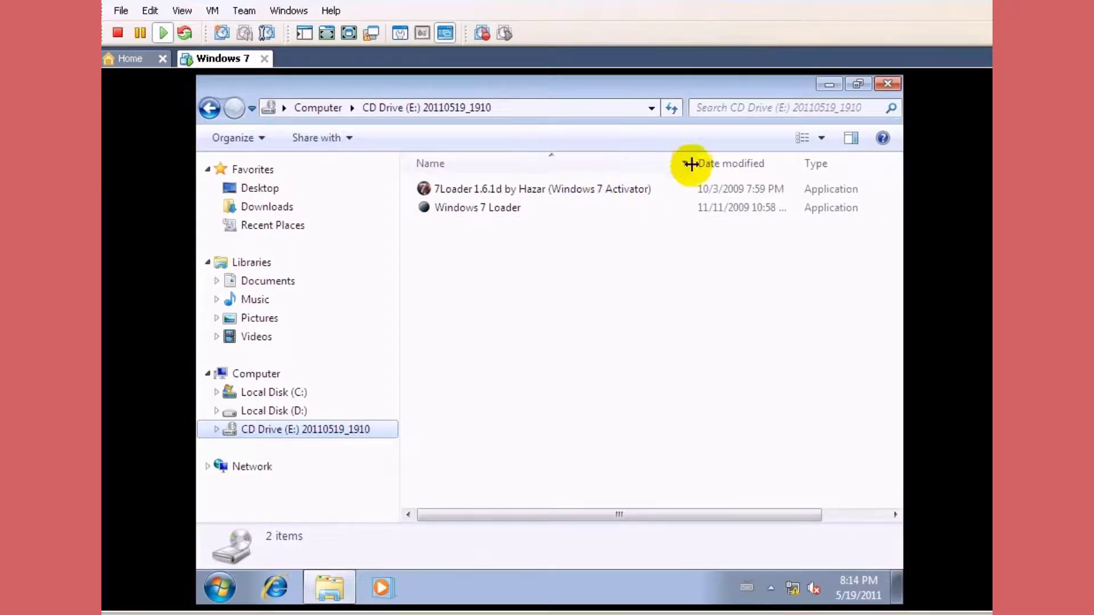
click(821, 138)
click(827, 127)
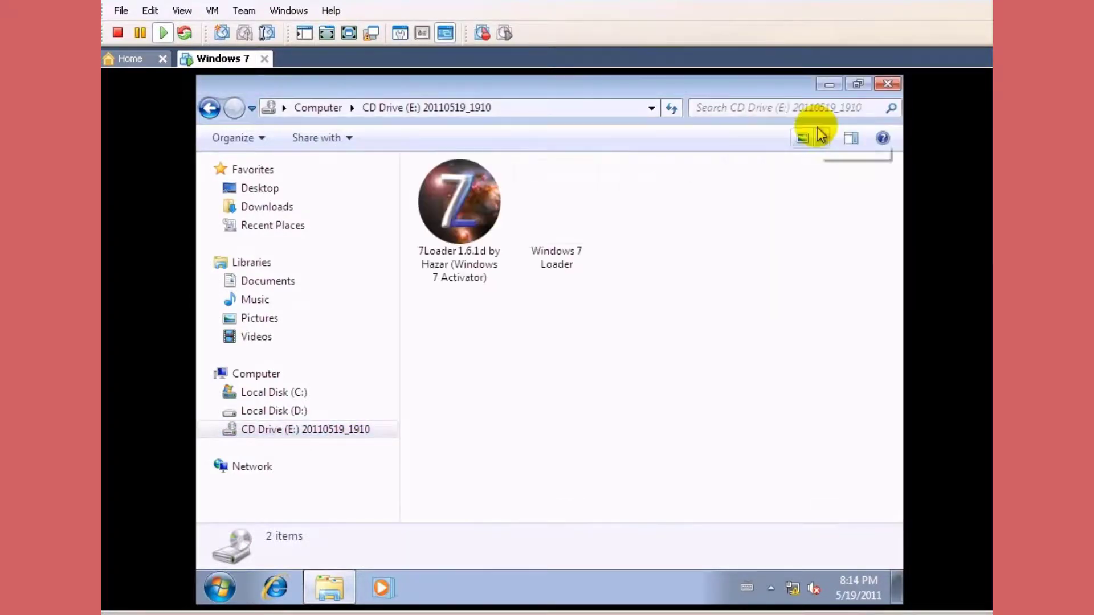
click(442, 269)
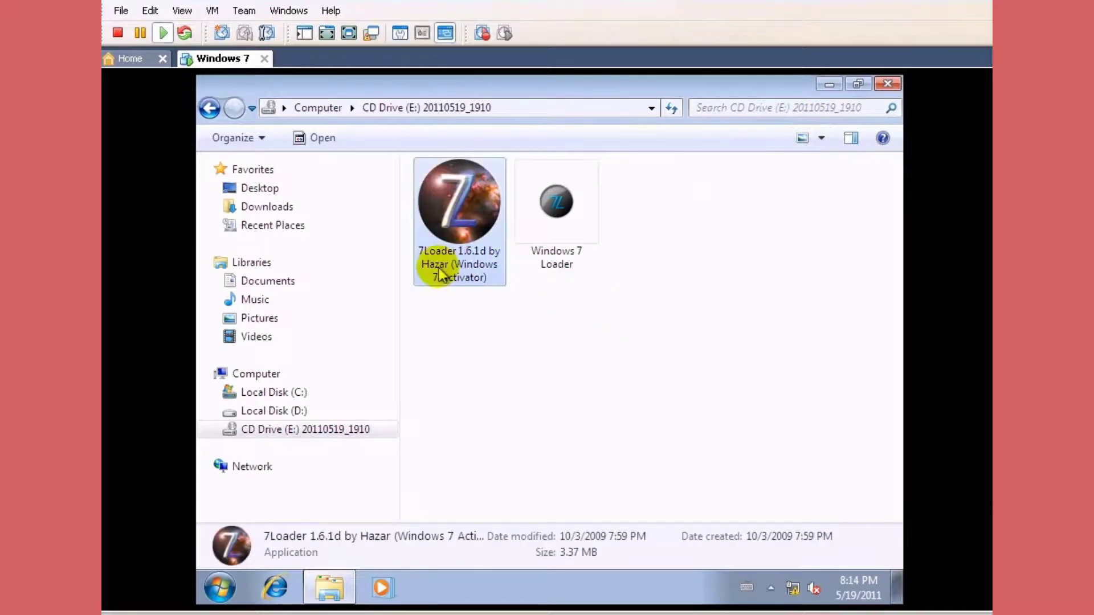
click(559, 235)
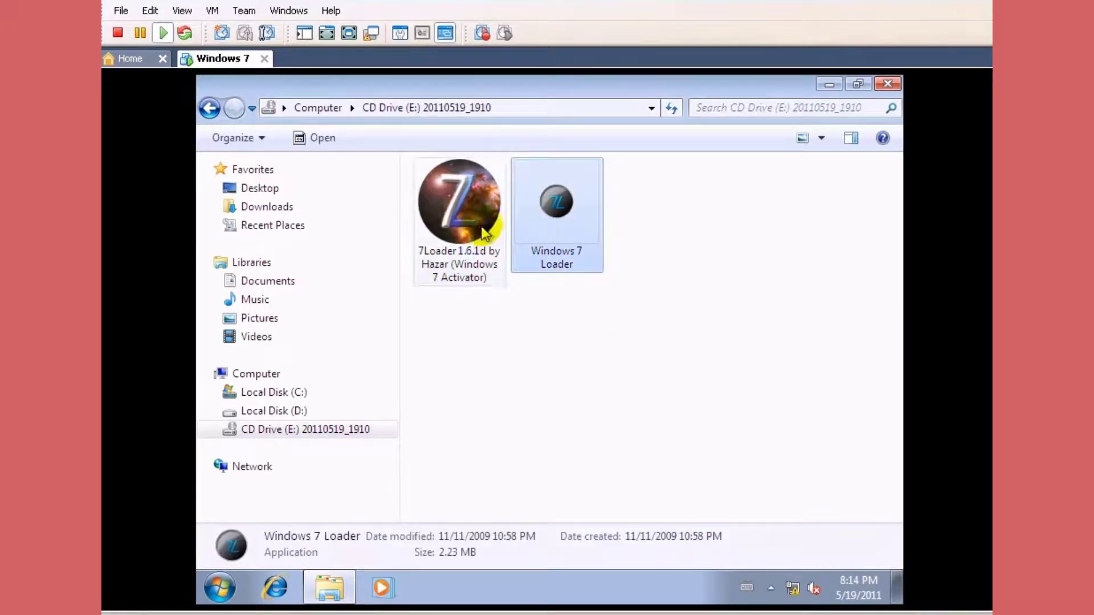
drag(659, 340, 446, 212)
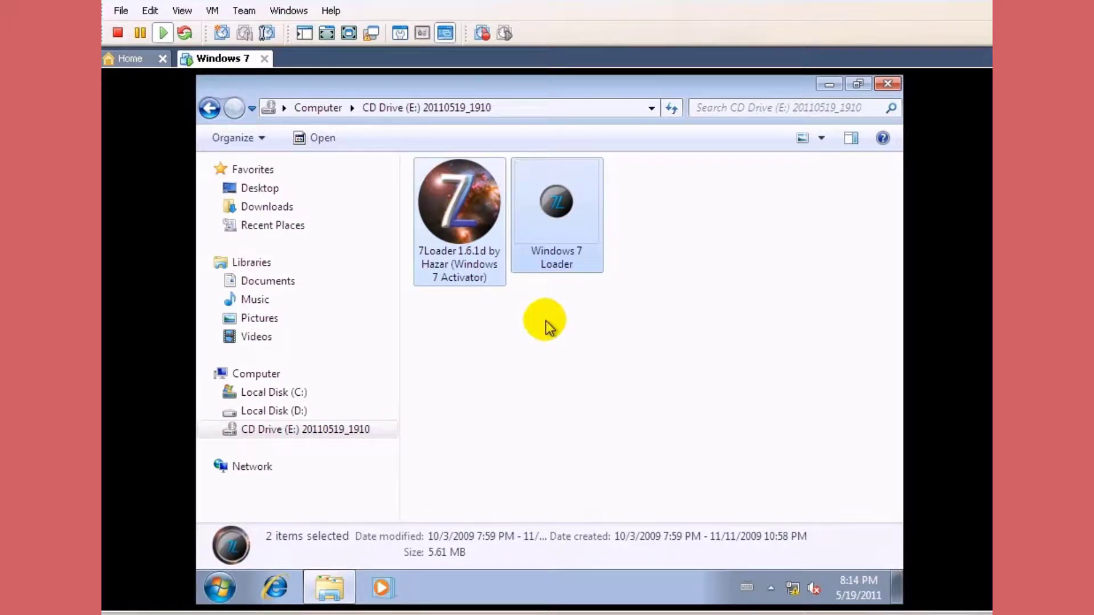
click(542, 320)
click(573, 217)
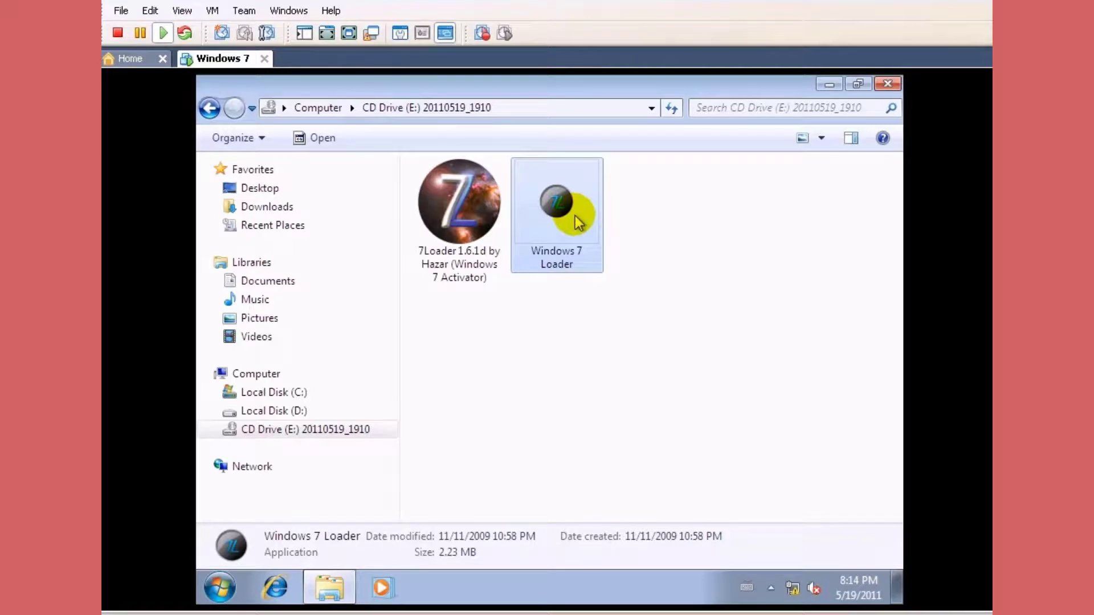
click(562, 337)
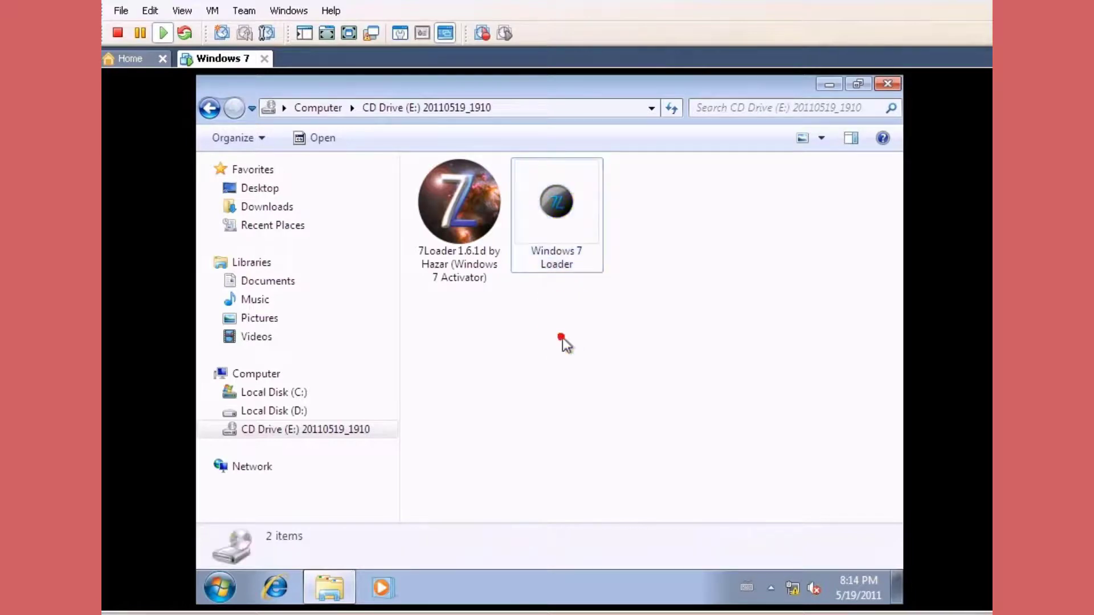
click(470, 213)
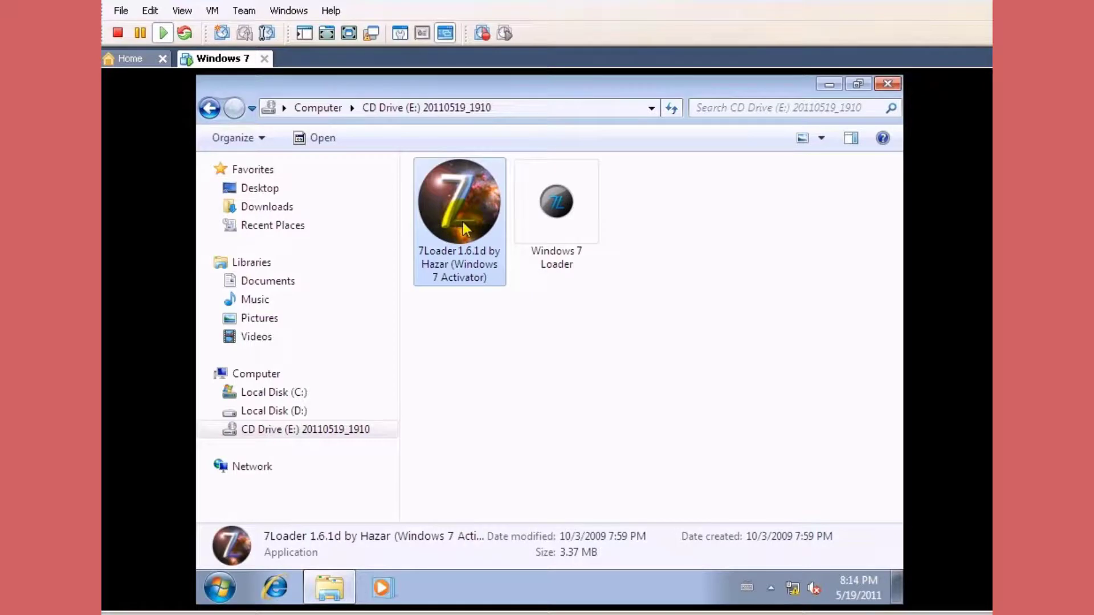
click(562, 217)
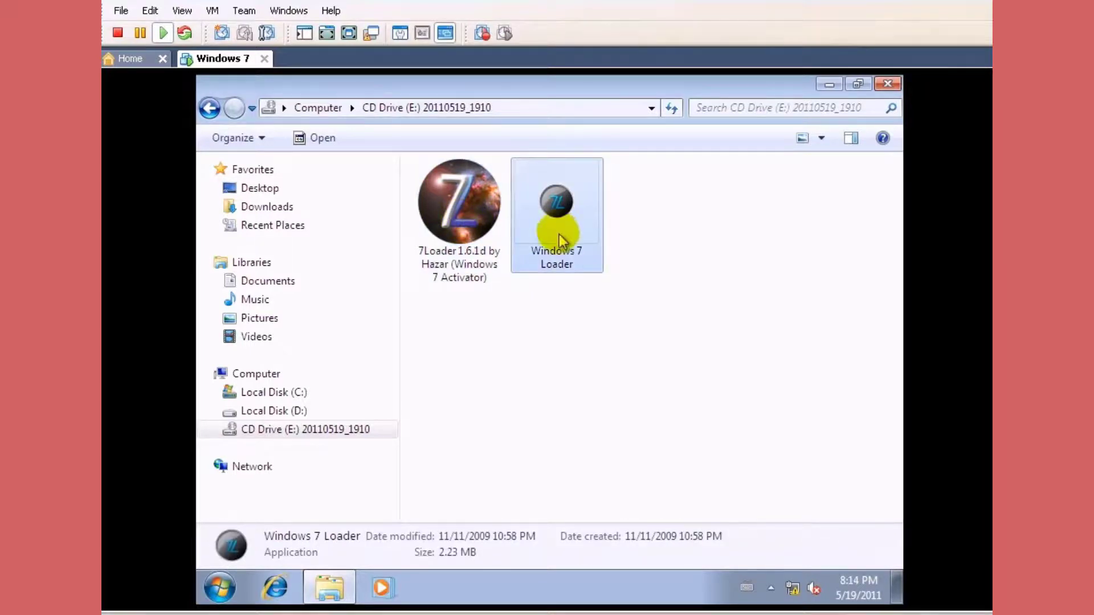
click(493, 334)
Step: Run 7Loader 1.6.1d as administrator, allow it to make changes to the computer, and close the CD drive window
click(460, 203)
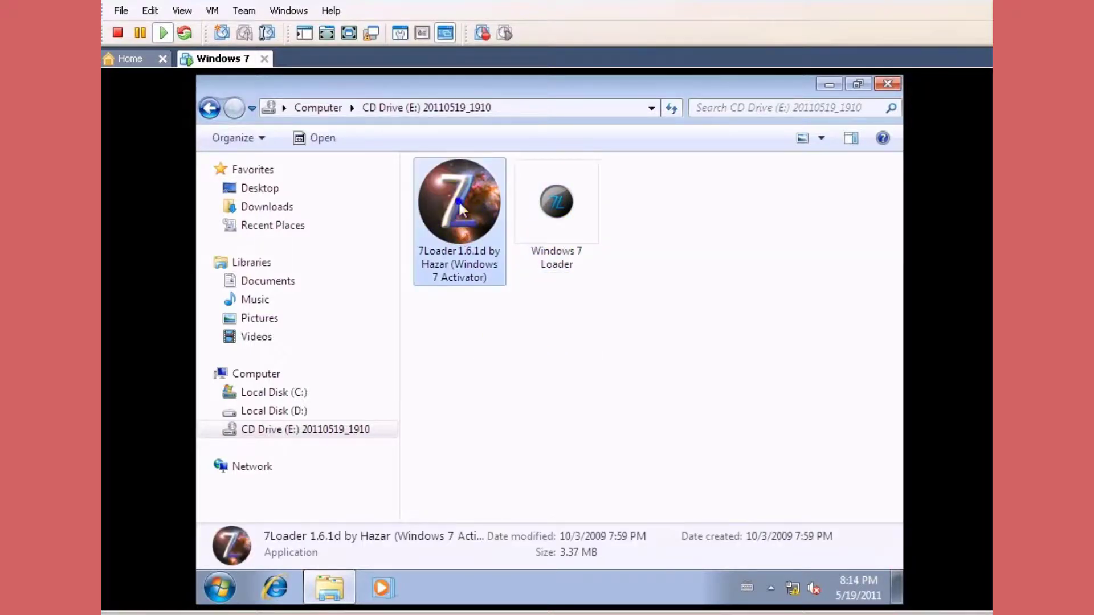
right_click(460, 206)
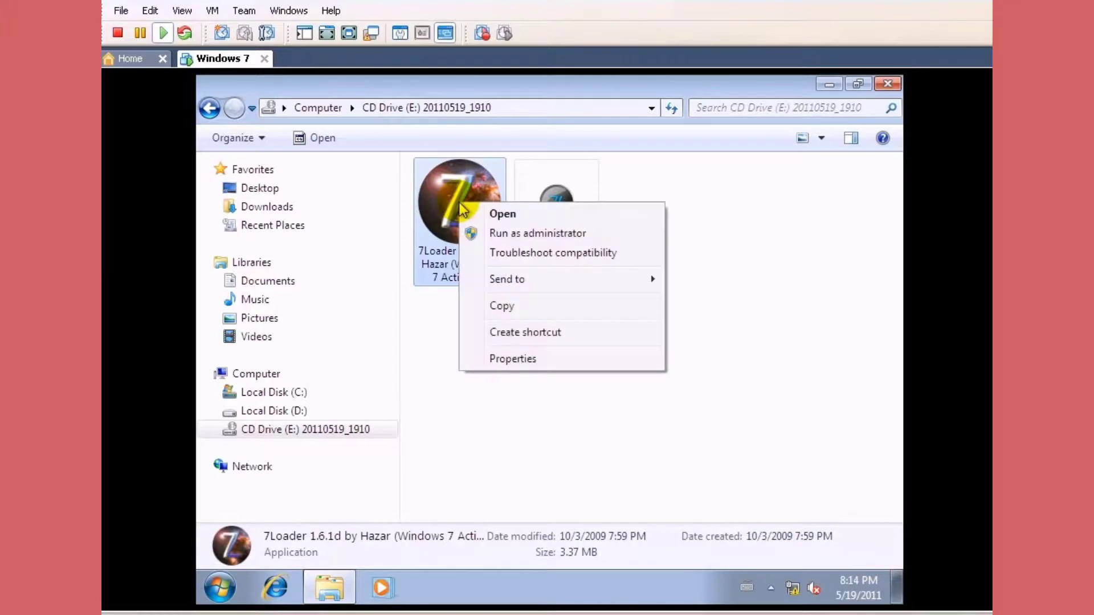
click(523, 234)
click(889, 86)
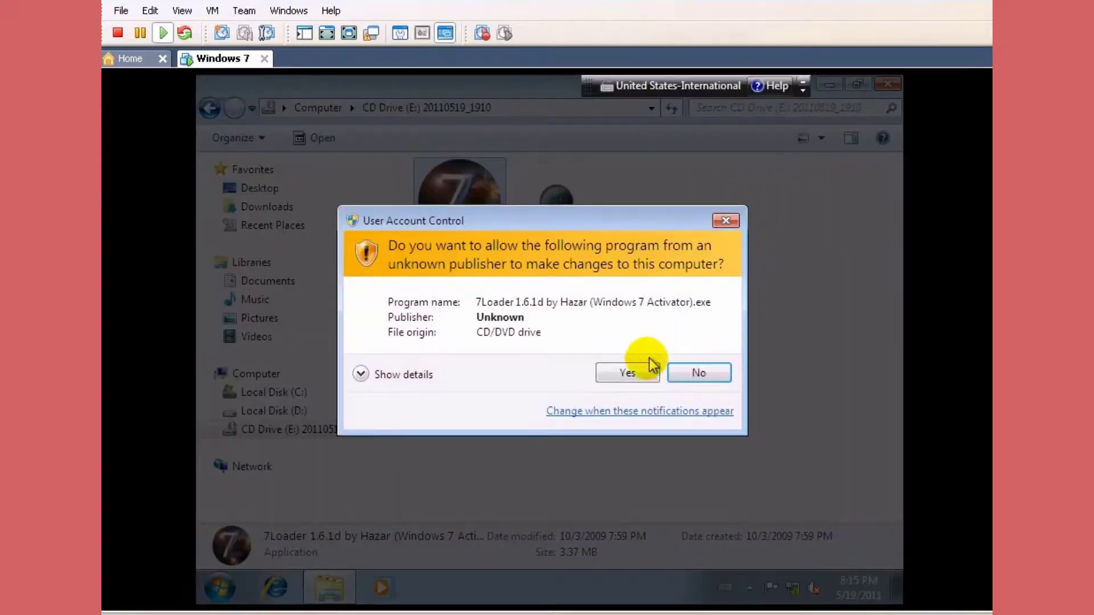
click(636, 373)
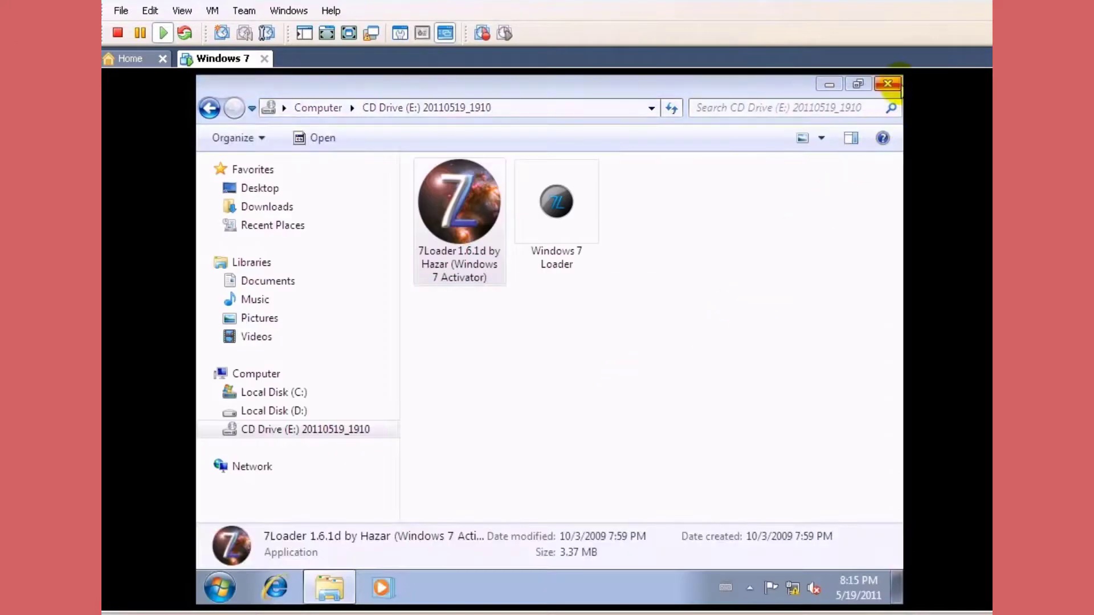
click(898, 86)
click(713, 287)
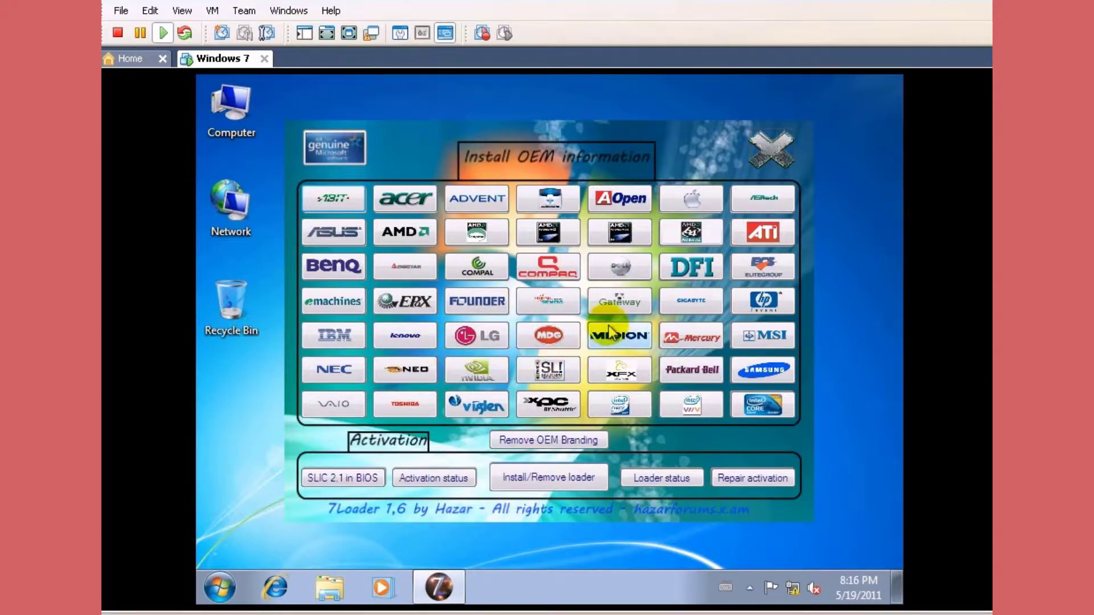
Step: Install the Dell OEM information in 7Loader, and install the loader, accepting the system restart
click(617, 267)
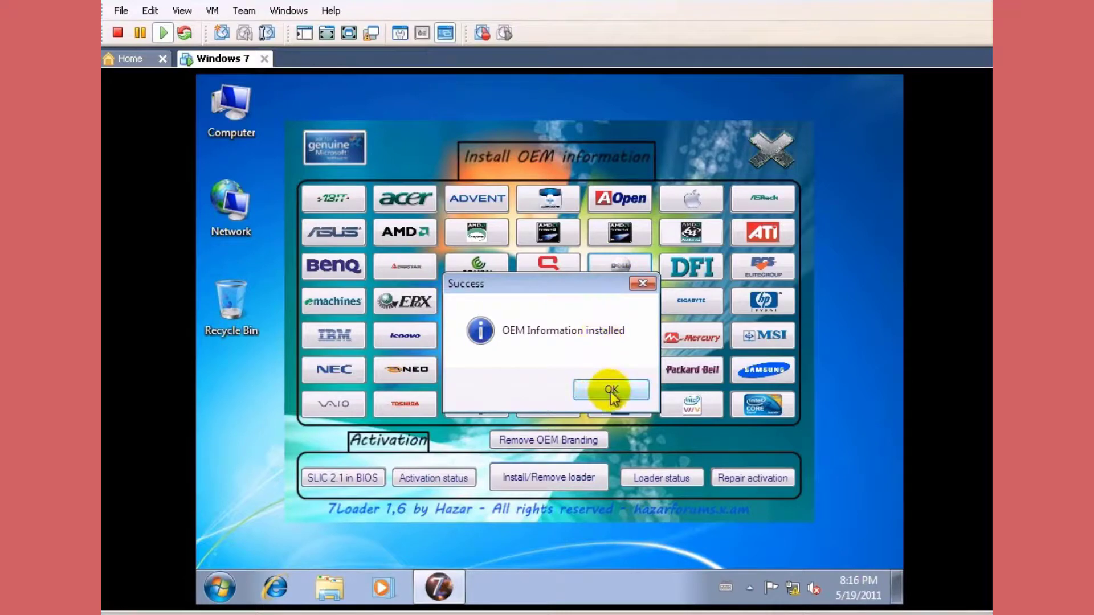
click(611, 391)
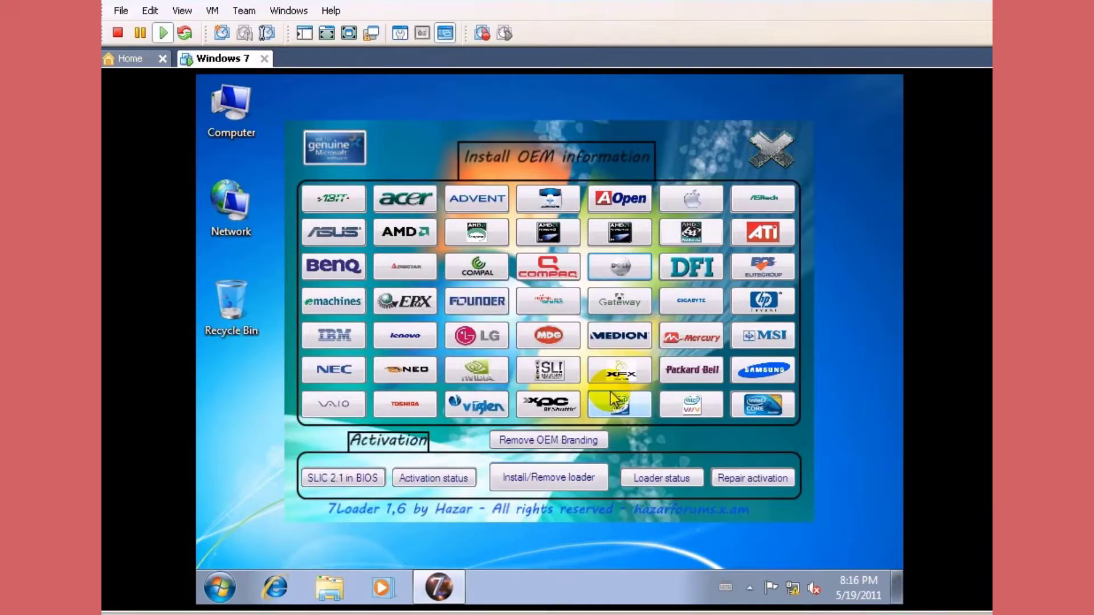
click(543, 482)
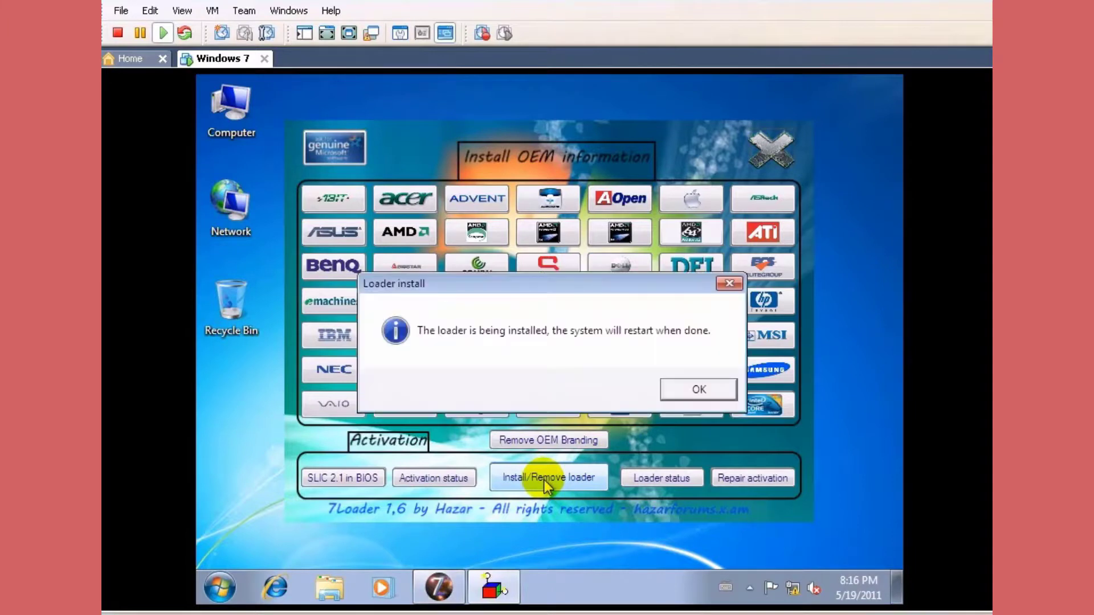
click(692, 391)
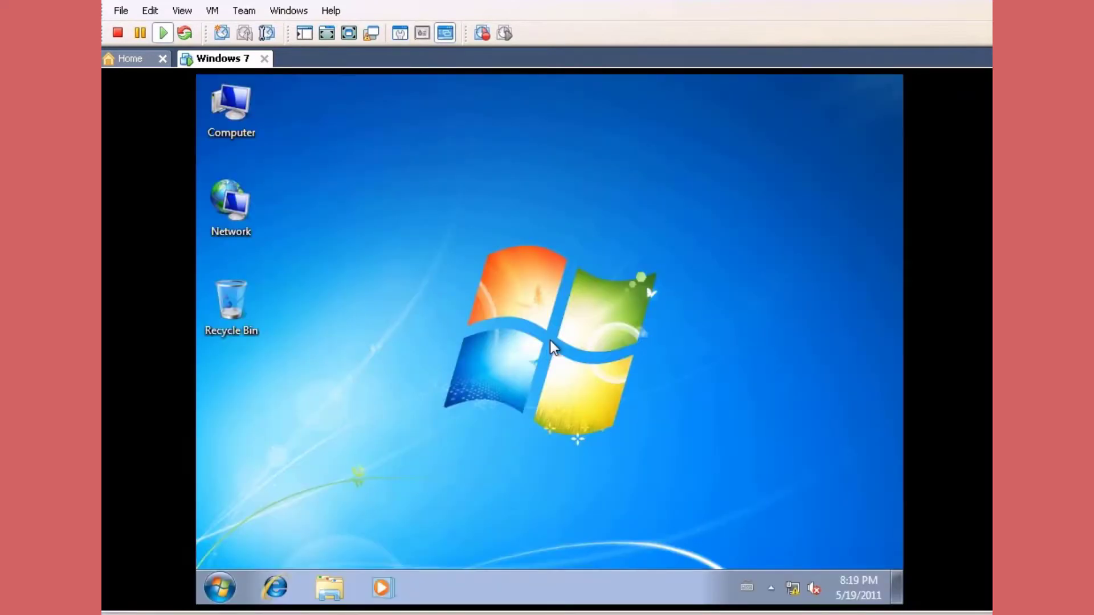
Step: Review the computer's system properties down to the Windows activation section, close them, and minimize the virtual machine window
click(234, 109)
right_click(238, 113)
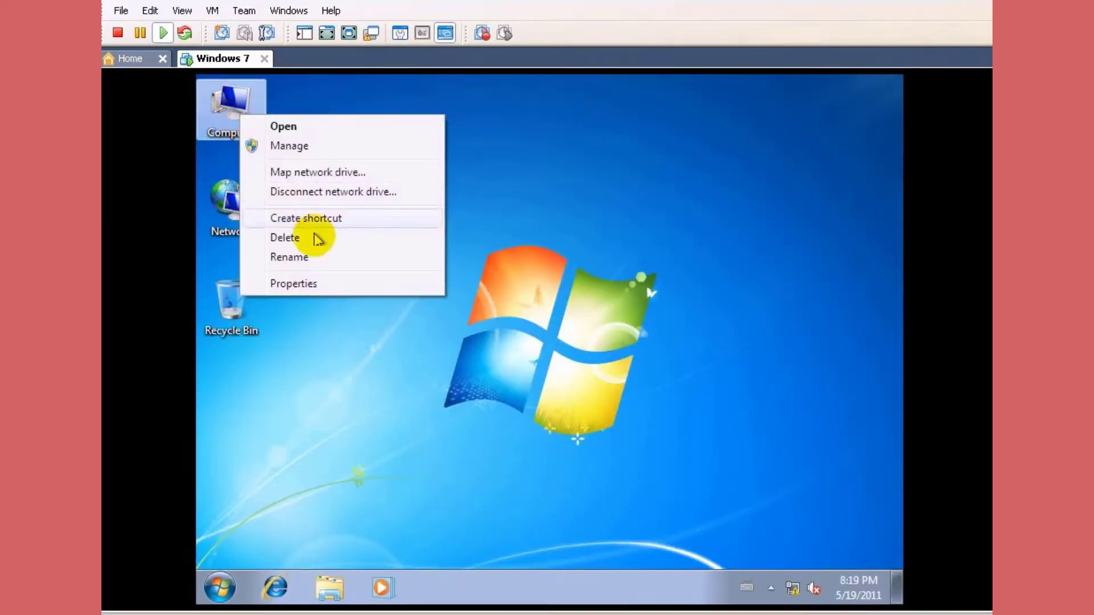
click(323, 290)
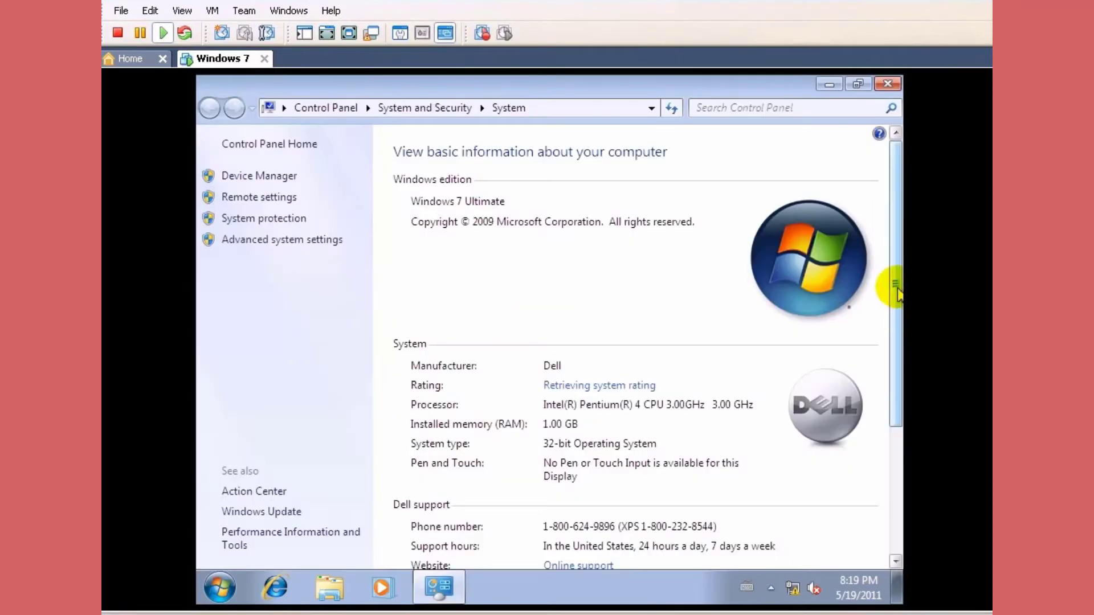
drag(895, 288, 894, 415)
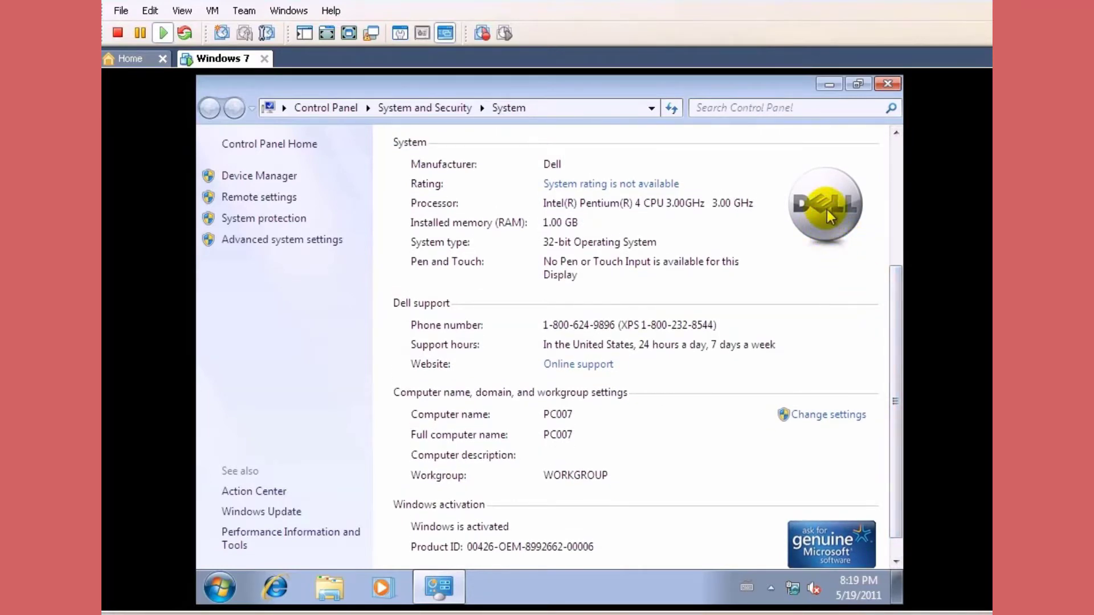
drag(896, 296, 896, 348)
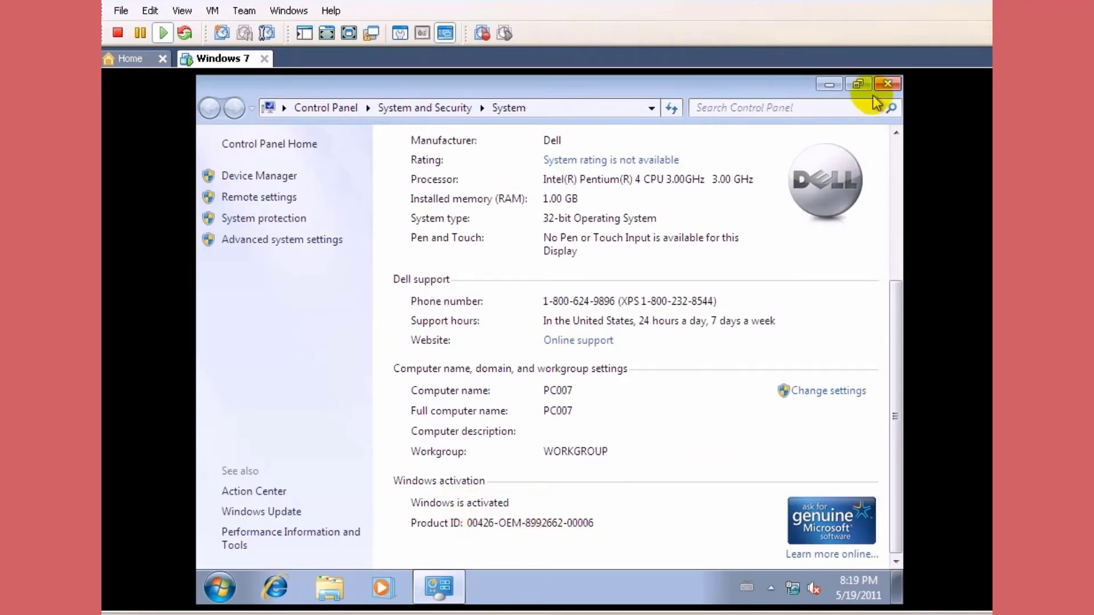
click(886, 84)
click(599, 316)
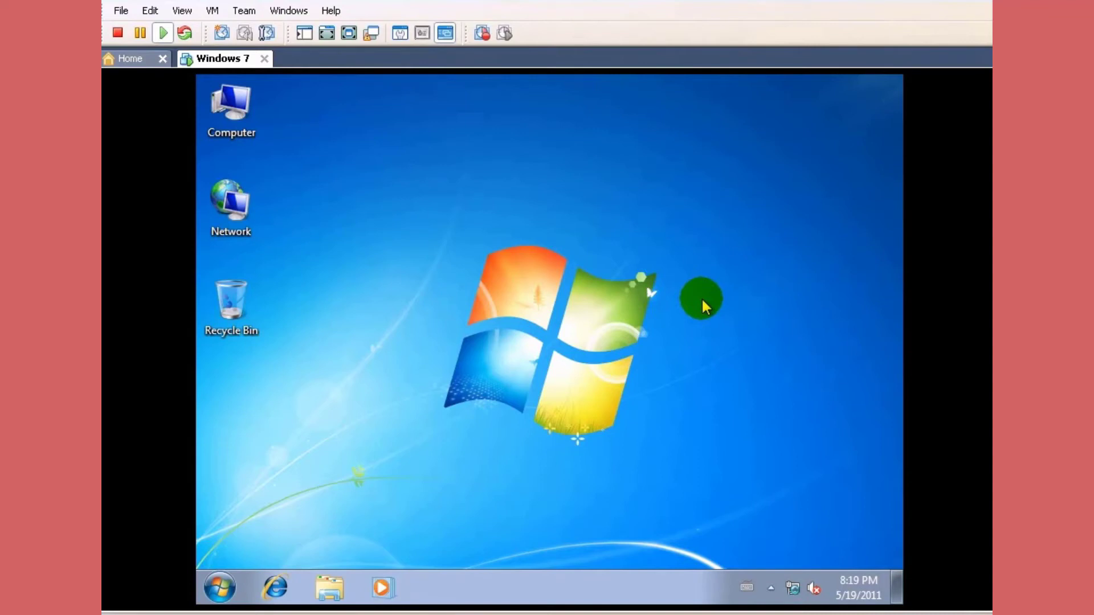
click(927, 12)
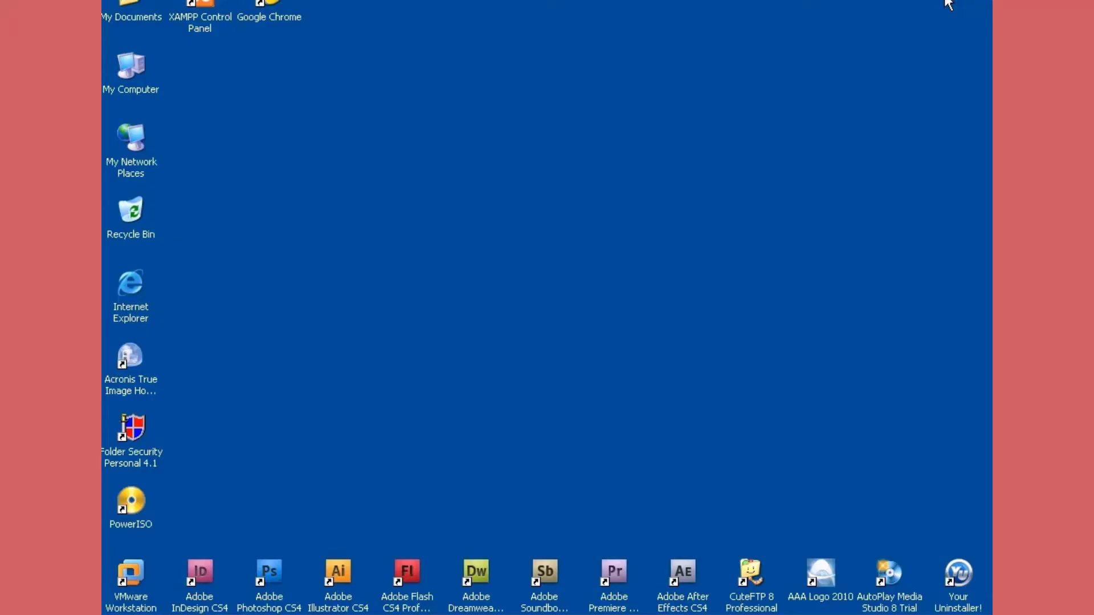